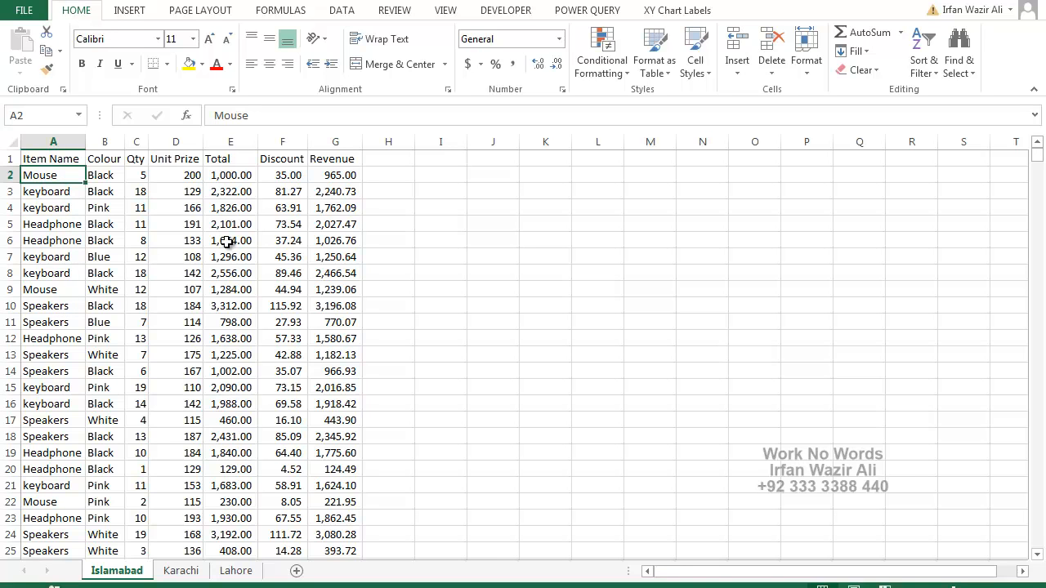
# Examine how far down the data extends on the Islamabad and Karachi sheets.
pyautogui.hotkey('ctrl', 'Down')
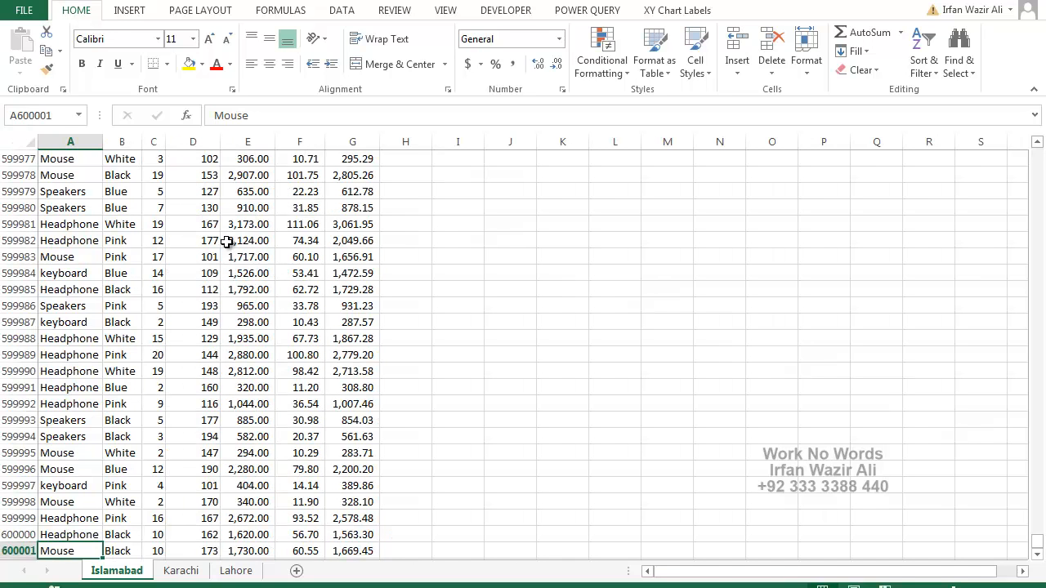
pyautogui.scroll(-3, 244, 252)
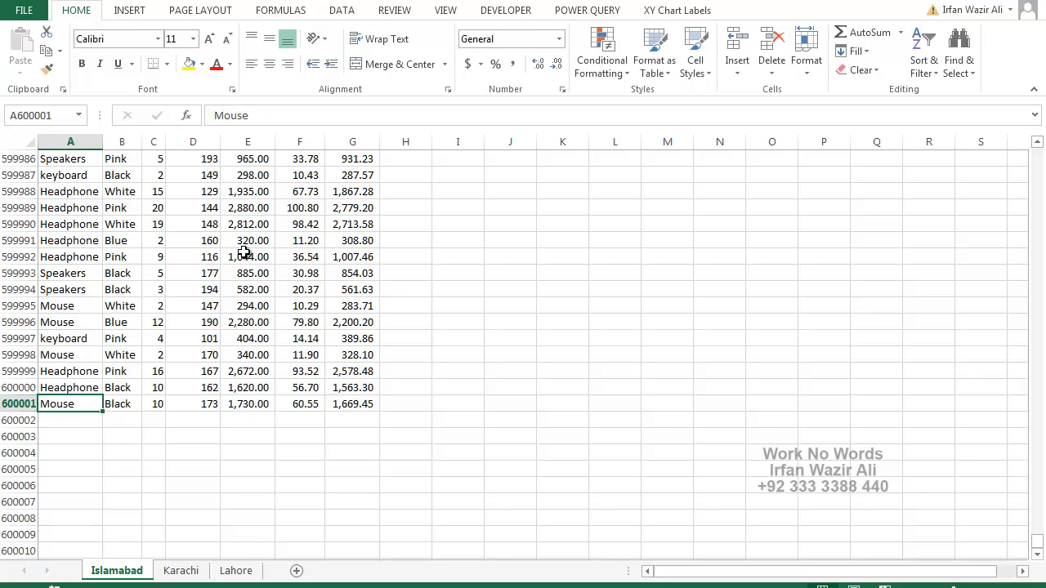
pyautogui.hotkey('ctrl', 'pagedown')
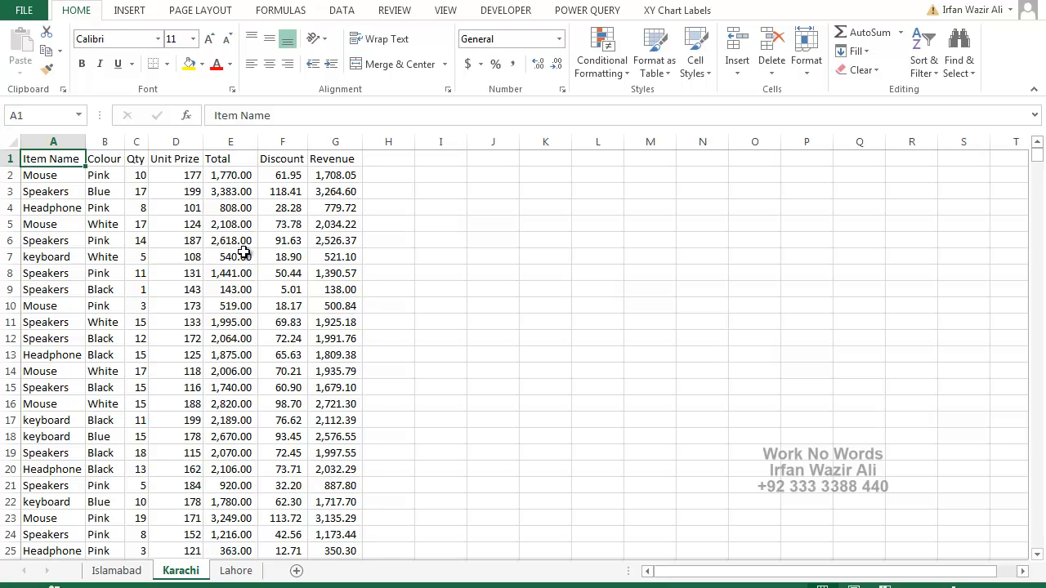
pyautogui.hotkey('ctrl', 'Down')
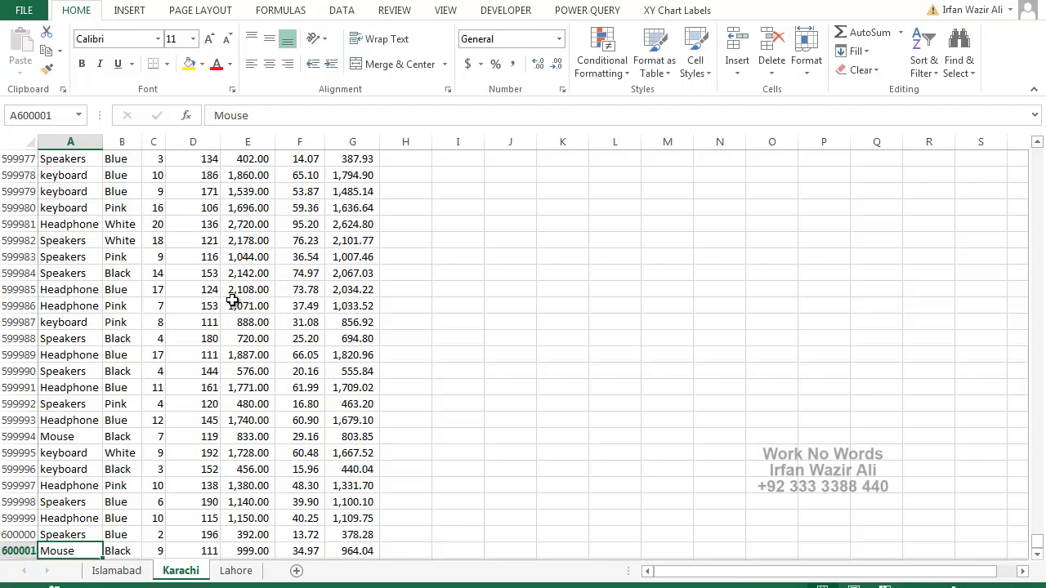
pyautogui.scroll(-2, 233, 300)
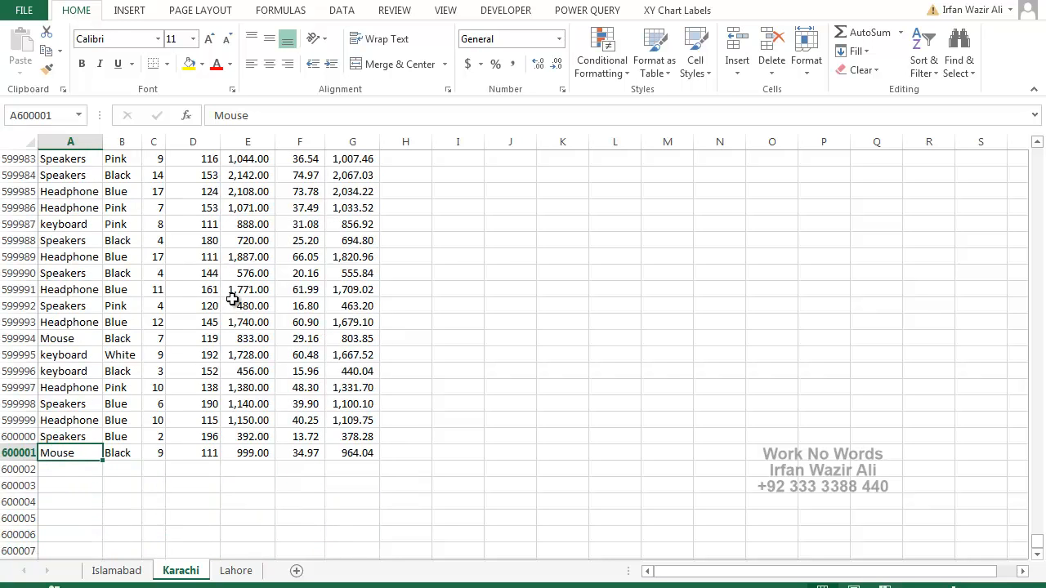
# Examine the columns and the last data row on the Lahore sheet, returning to its header row.
pyautogui.hotkey('ctrl', 'pagedown')
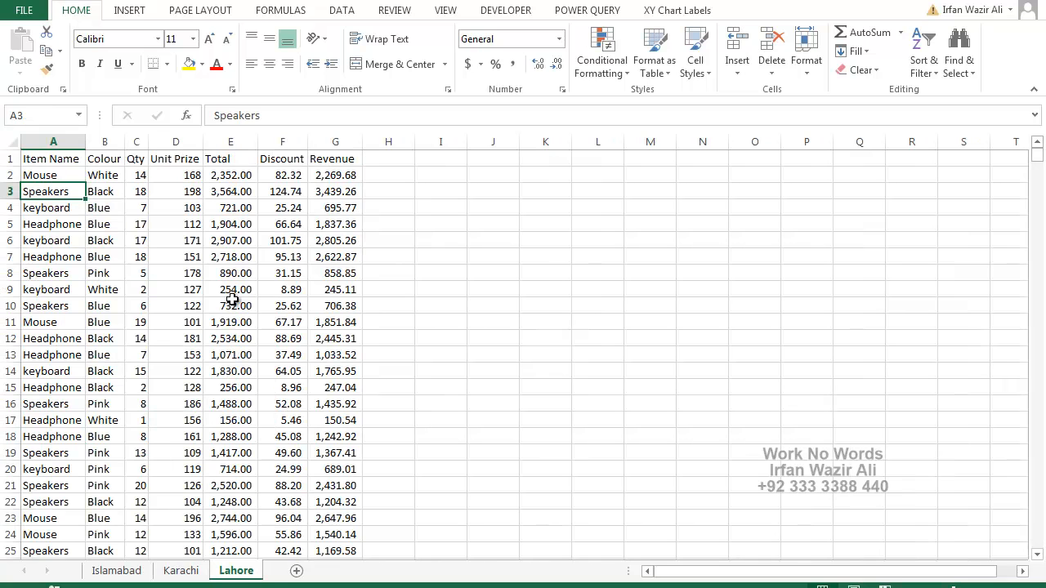
pyautogui.press('Right')
pyautogui.press('Right')
pyautogui.press('Right')
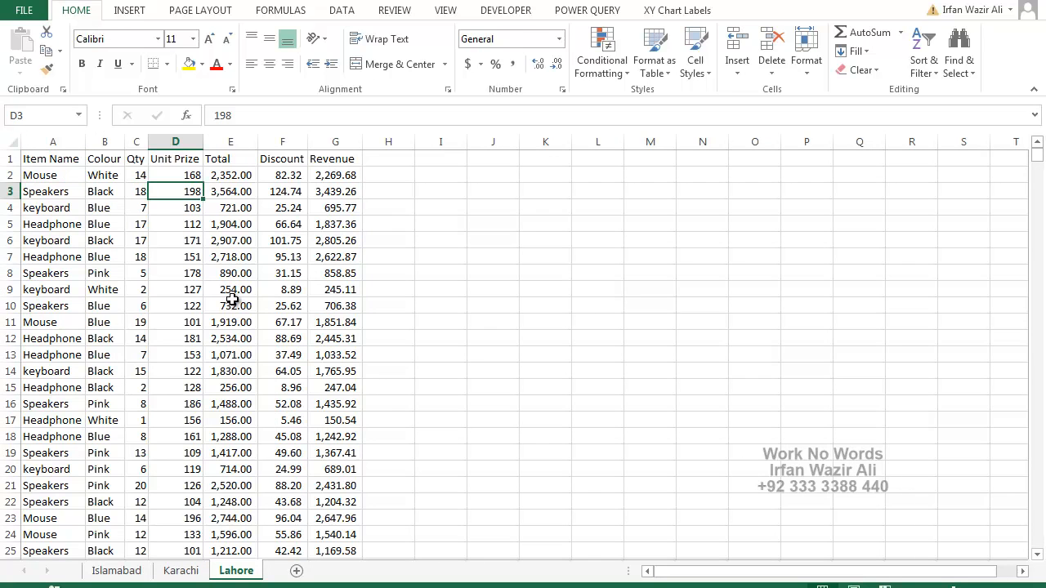
pyautogui.press('Right')
pyautogui.press('Right')
pyautogui.press('Right')
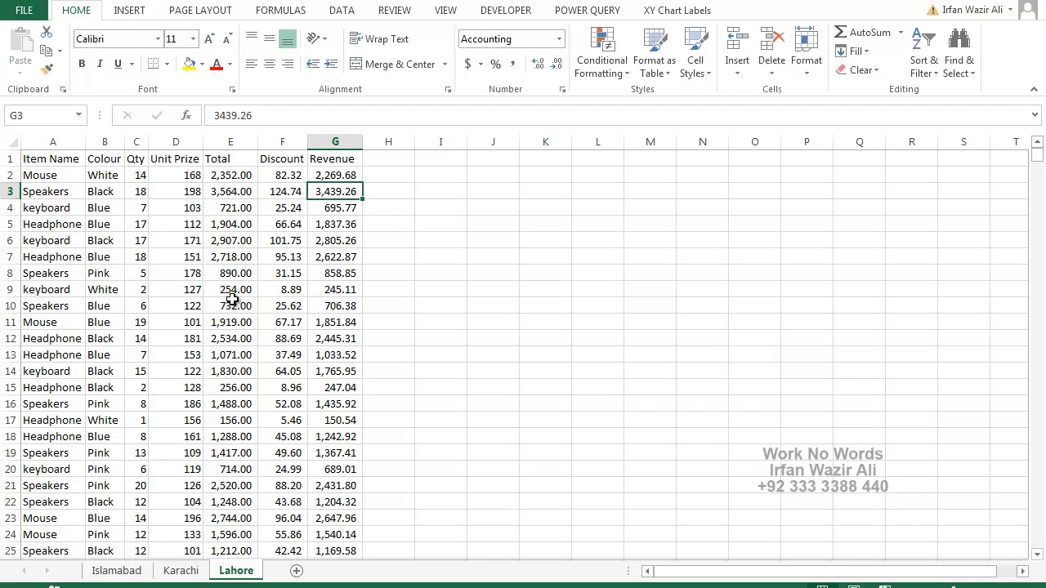
pyautogui.hotkey('ctrl', 'Down')
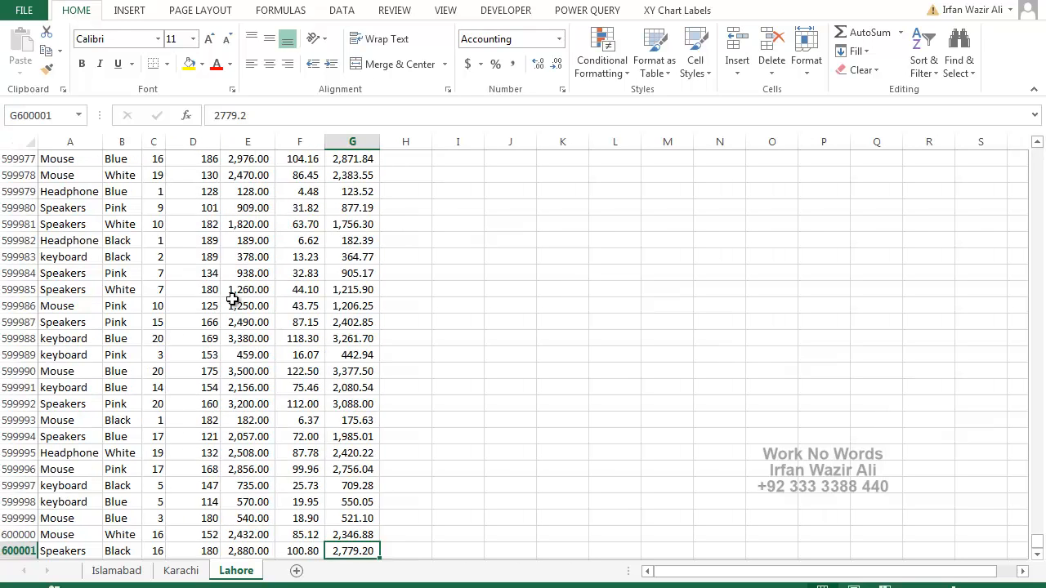
pyautogui.scroll(-2, 233, 299)
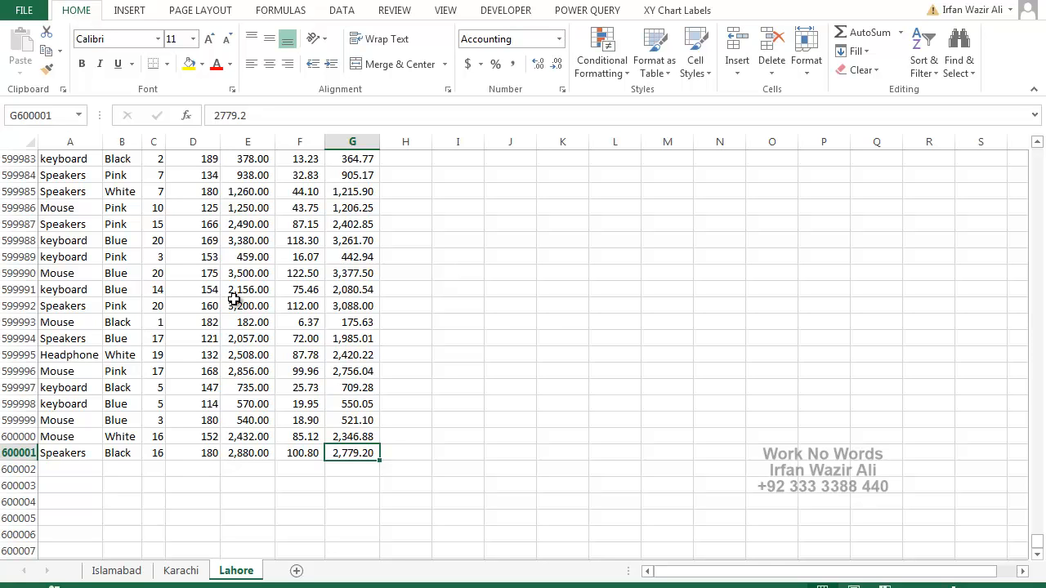
pyautogui.hotkey('ctrl', 'Left')
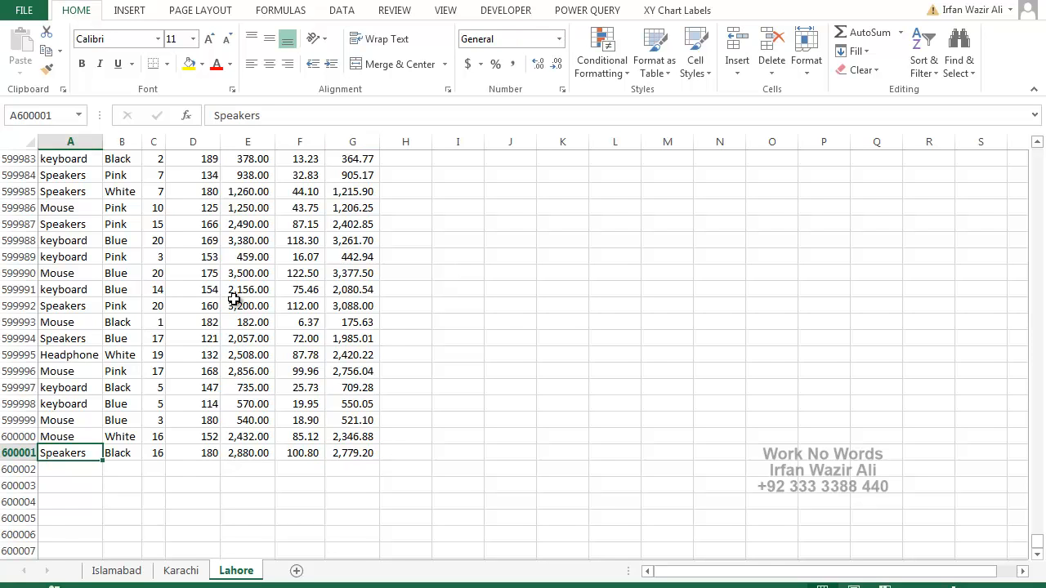
pyautogui.hotkey('ctrl', 'Up')
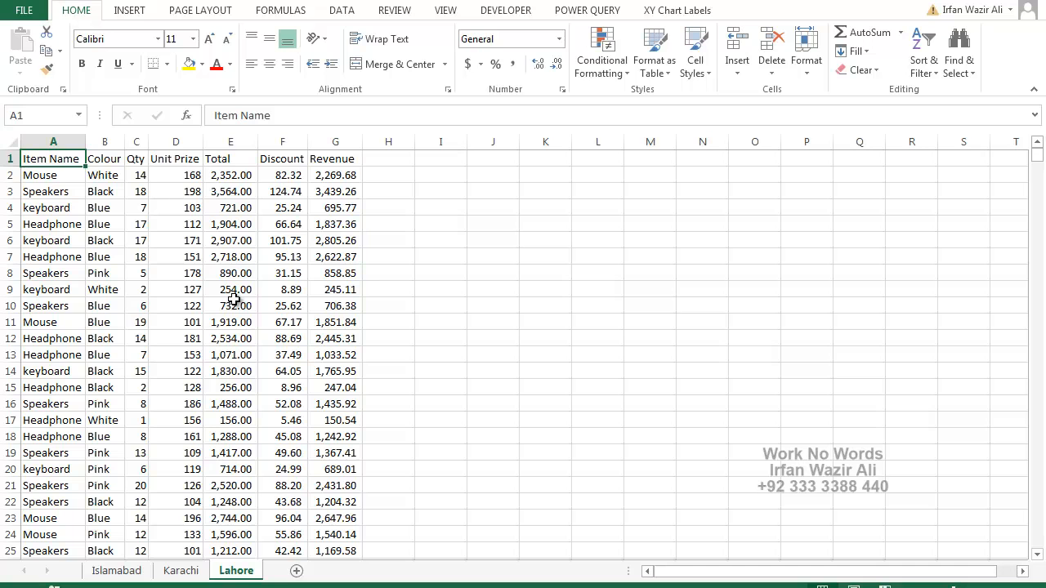
# Convert the Islamabad sheet's data range A1:G600001 to a table with headers and name it Islamabad.
pyautogui.hotkey('ctrl', 'pageup')
pyautogui.hotkey('ctrl', 'pageup')
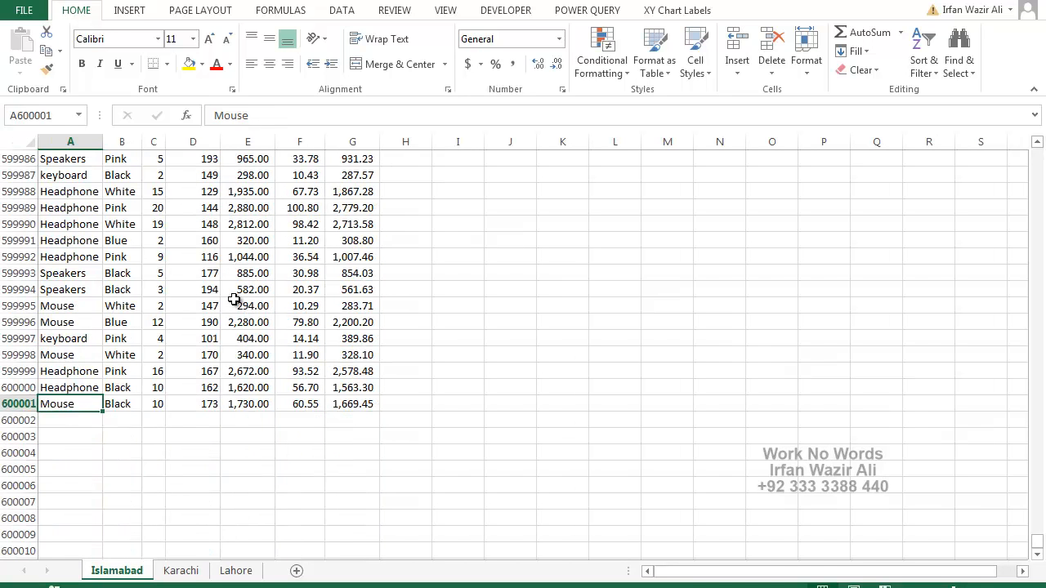
pyautogui.hotkey('ctrl', 'Home')
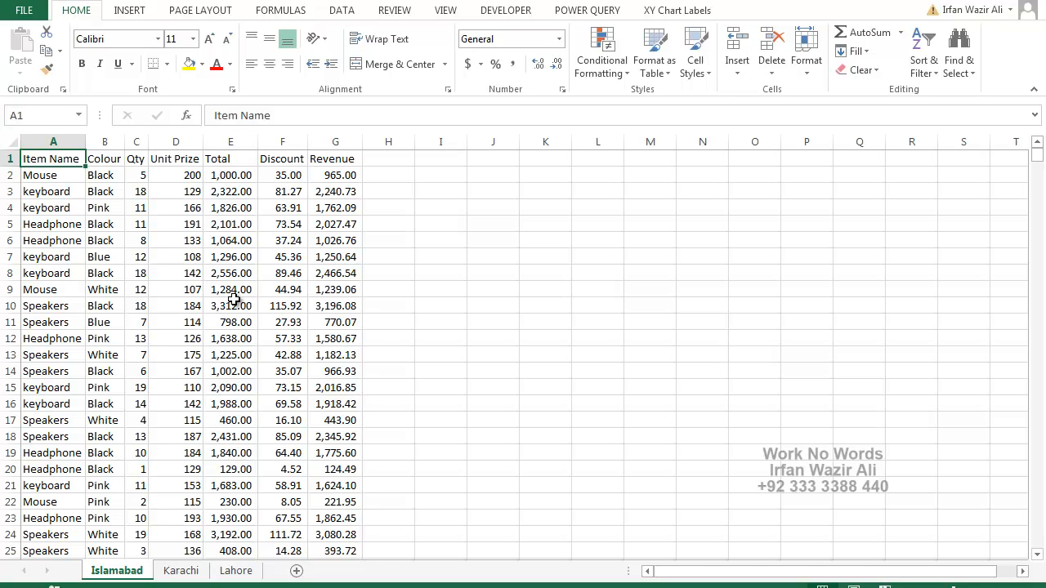
pyautogui.hotkey('ctrl', 't')
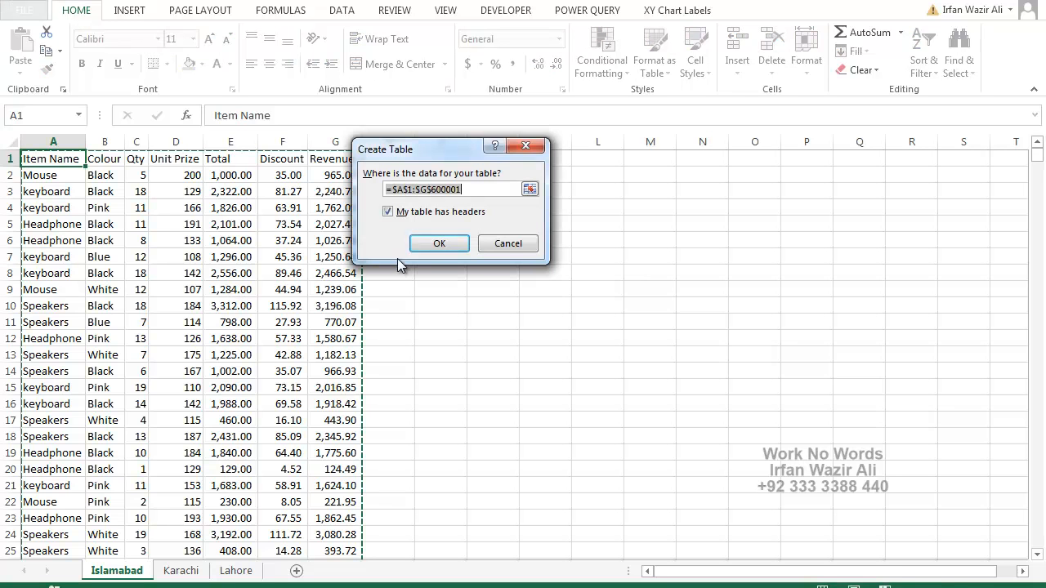
pyautogui.click(438, 242)
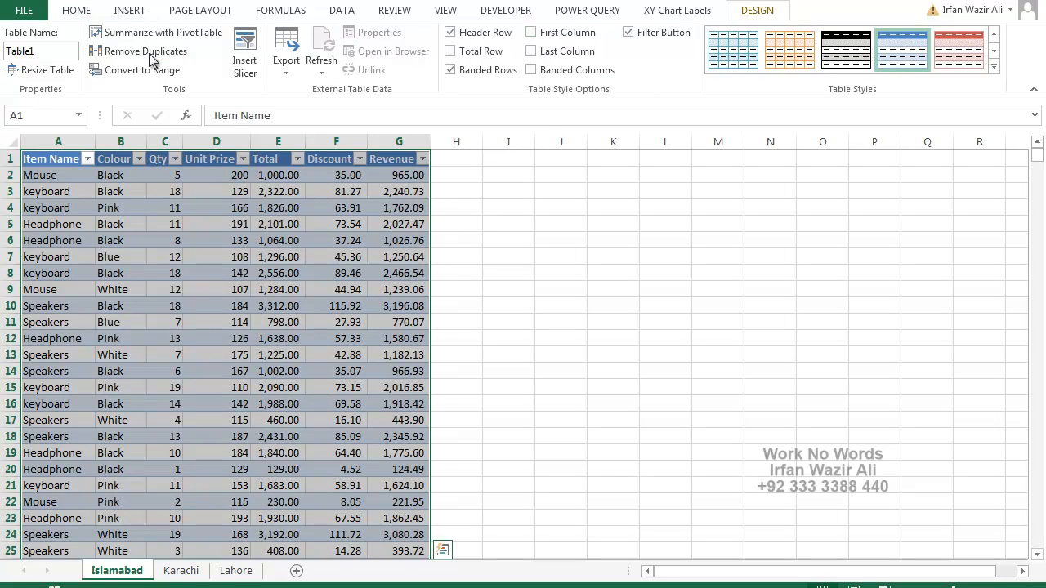
pyautogui.click(11, 51)
pyautogui.write('Is')
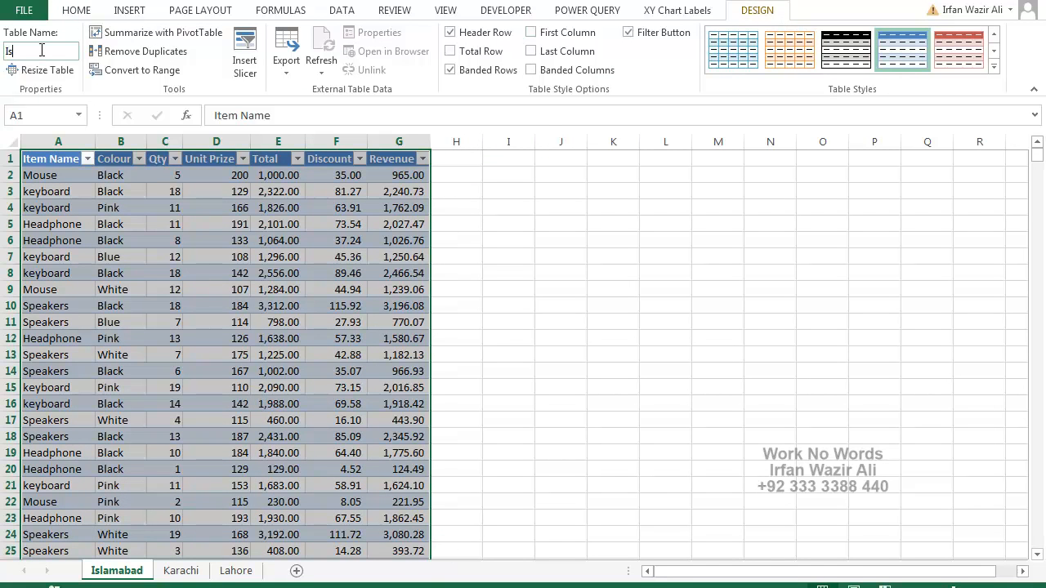
pyautogui.write('lamabad')
# Convert the Karachi sheet's data to a table with headers and name it Karachi.
pyautogui.click(181, 570)
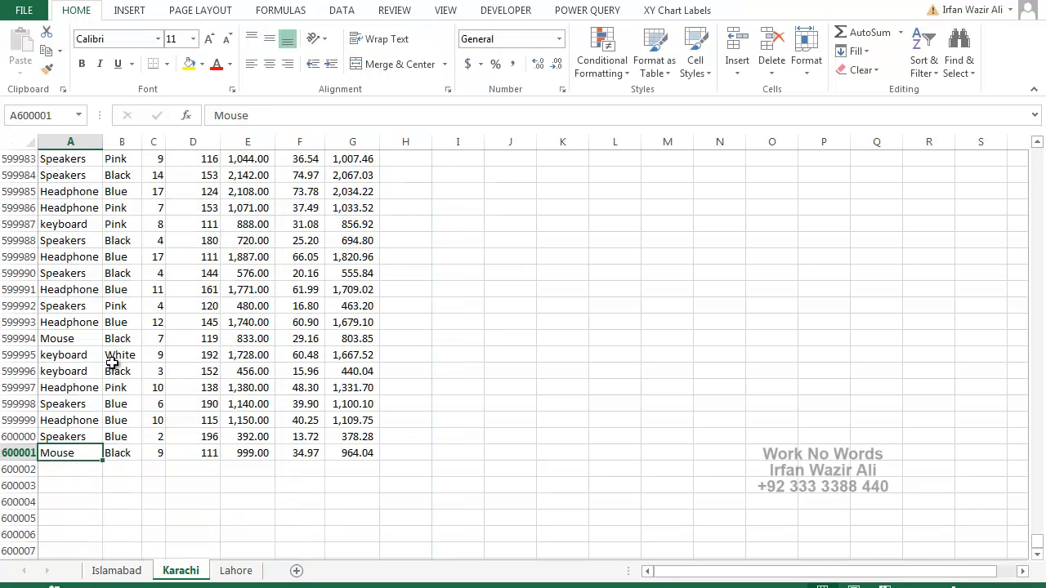
pyautogui.click(124, 218)
pyautogui.hotkey('ctrl', 'Up')
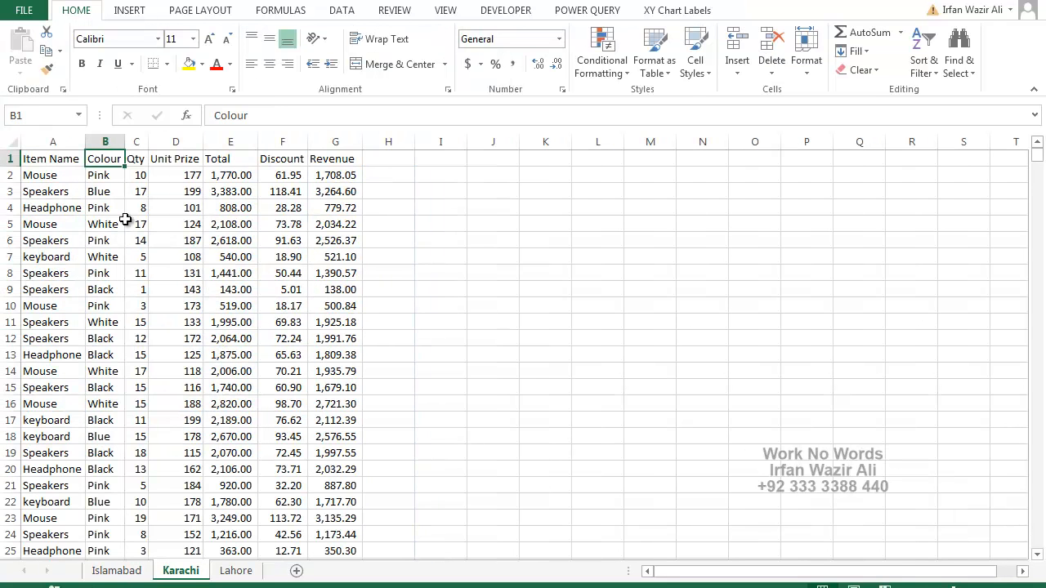
pyautogui.hotkey('ctrl', 't')
pyautogui.press('Return')
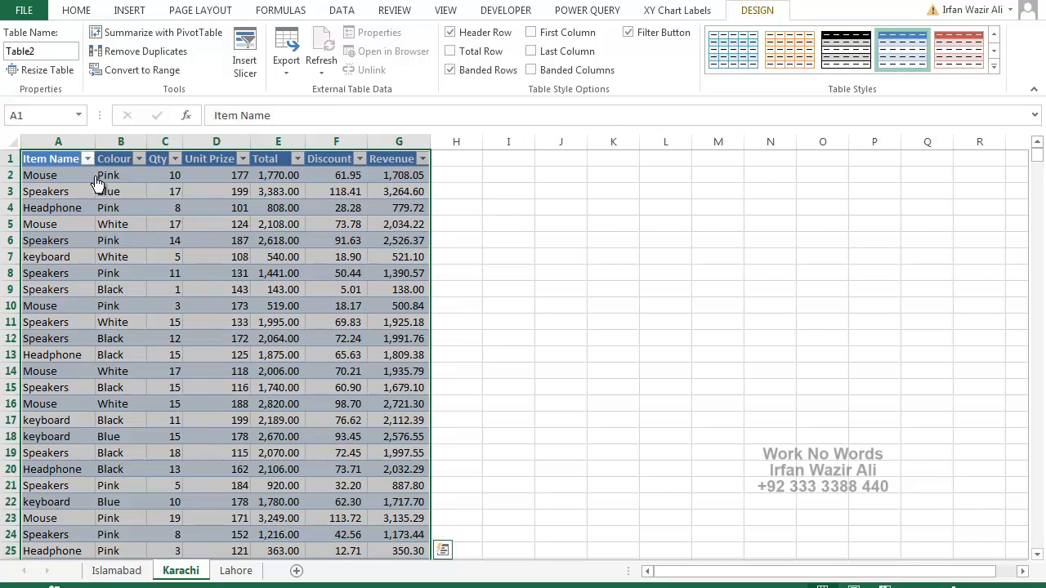
pyautogui.click(30, 52)
pyautogui.write('Karachi')
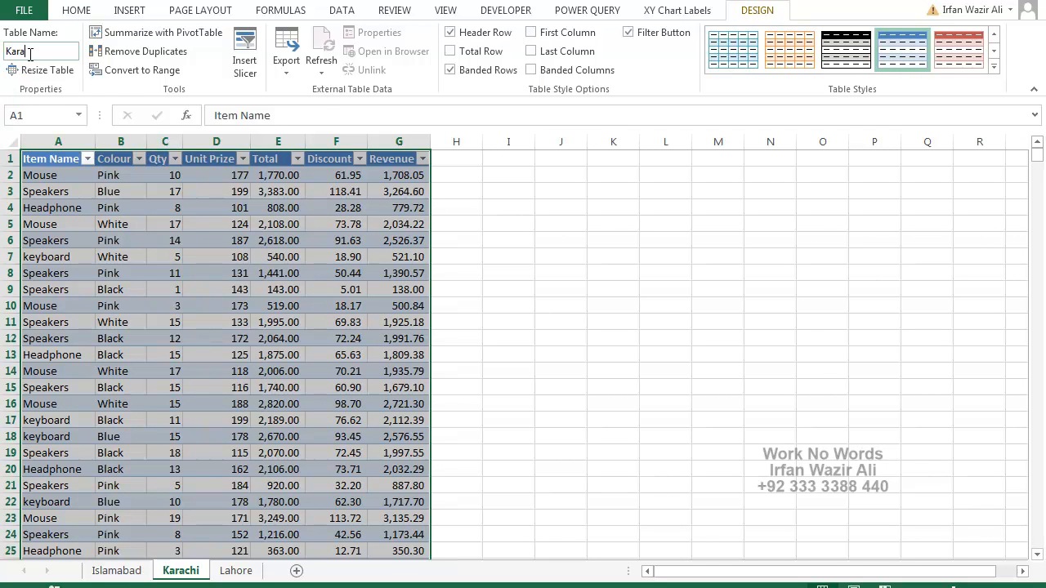
# Convert the Lahore sheet's data range A1:G600001 to a table with headers and name it Lahore.
pyautogui.click(236, 571)
pyautogui.click(110, 356)
pyautogui.hotkey('ctrl', 't')
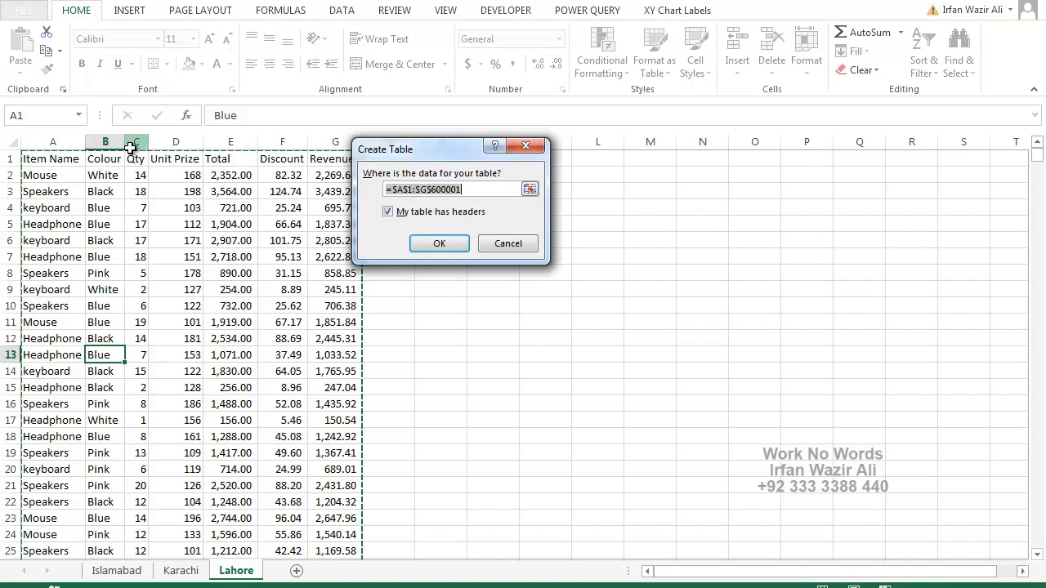
pyautogui.press('Escape')
pyautogui.hotkey('ctrl', 't')
pyautogui.press('Return')
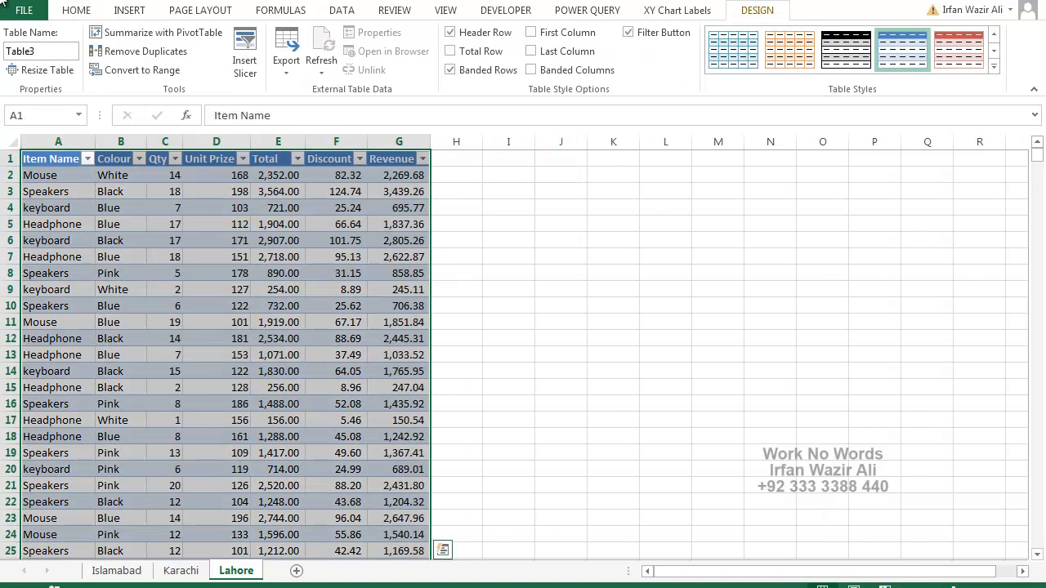
pyautogui.click(45, 51)
pyautogui.write('Lah')
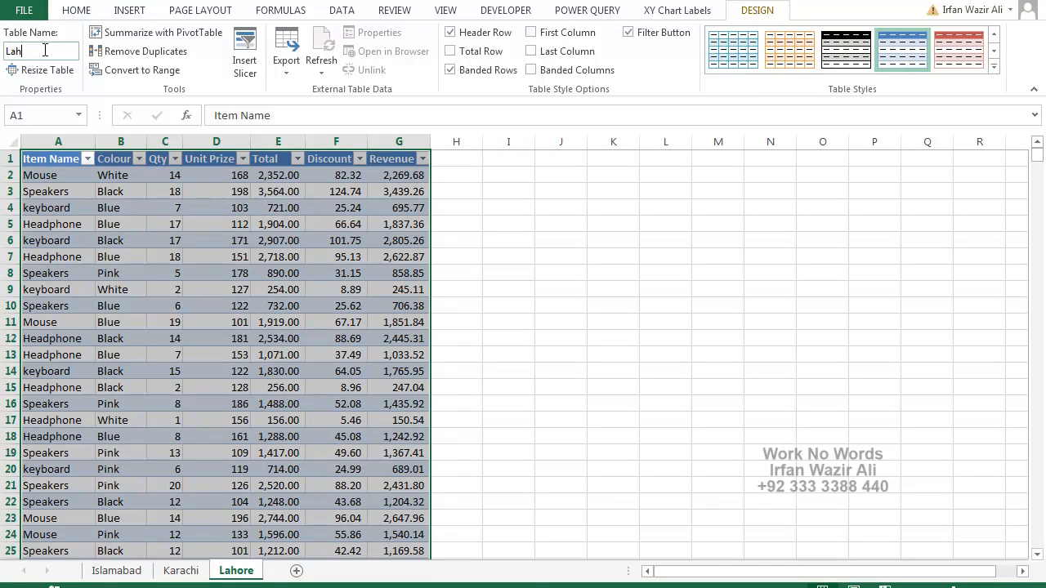
pyautogui.write('ore')
pyautogui.press('Return')
pyautogui.click(65, 255)
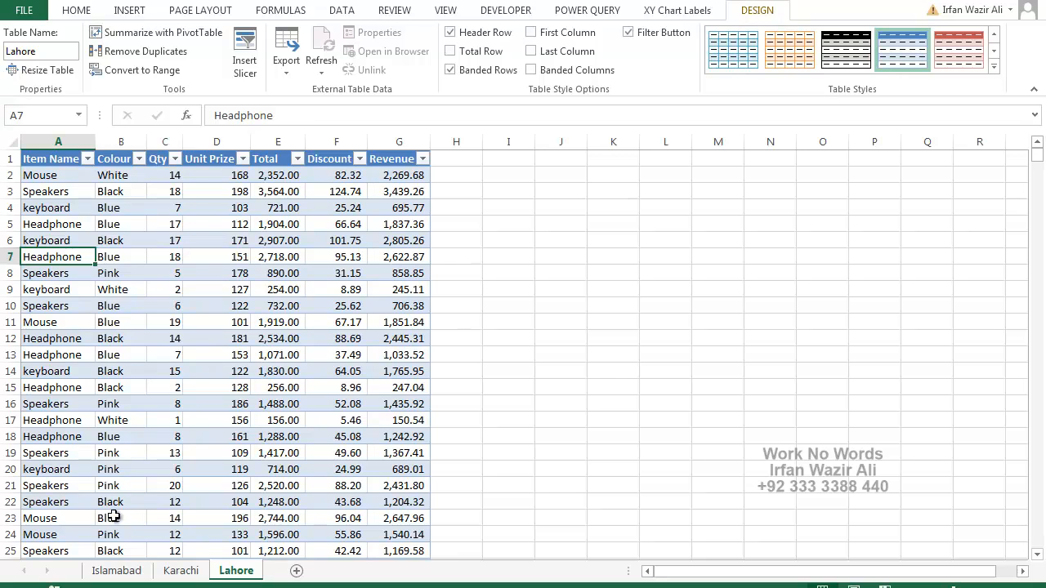
# Create a PivotTable from the Islamabad table on a new worksheet, adding the data to the Data Model.
pyautogui.click(111, 571)
pyautogui.click(85, 386)
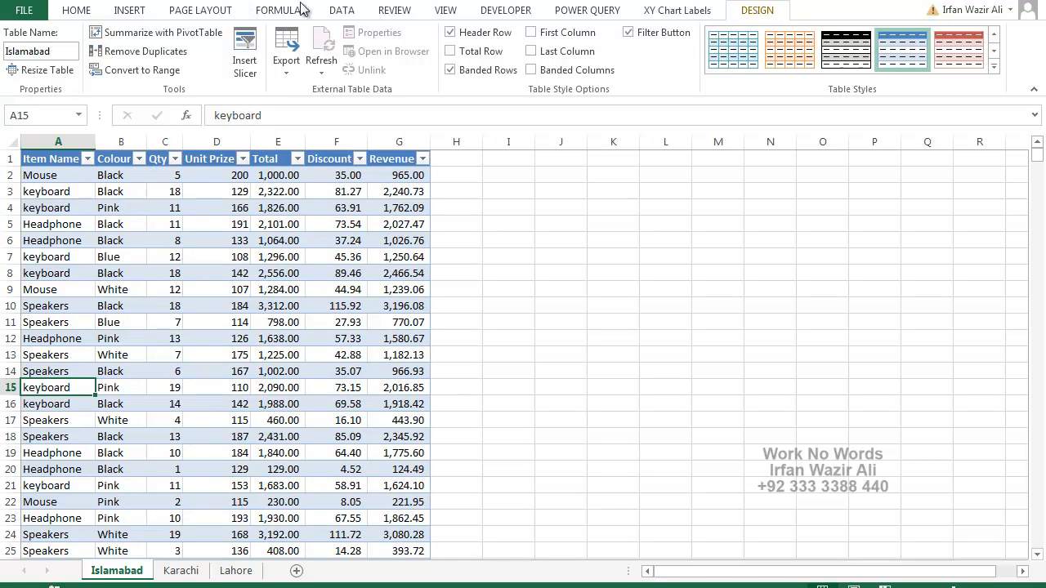
pyautogui.click(129, 11)
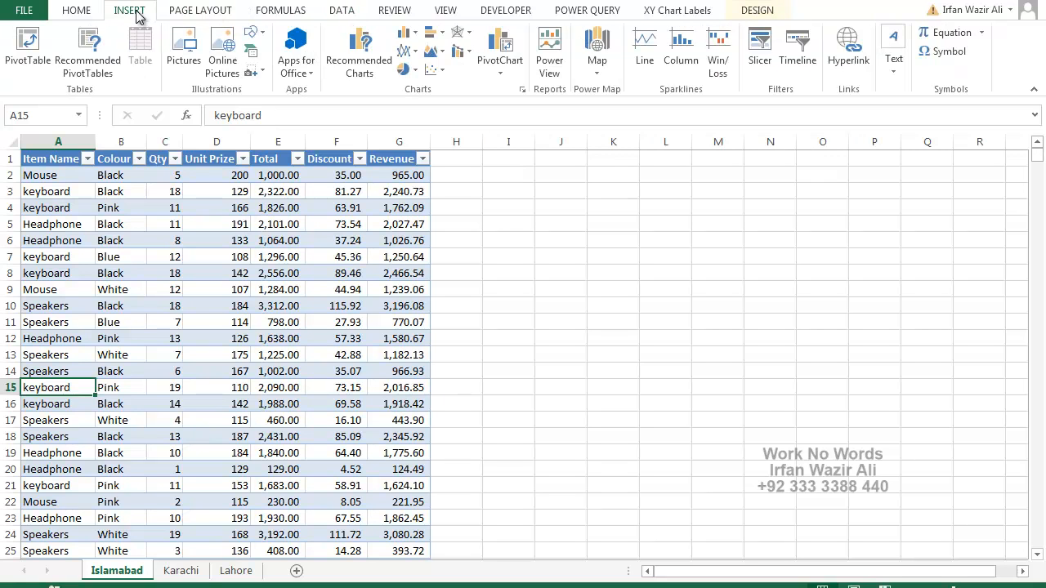
pyautogui.click(29, 45)
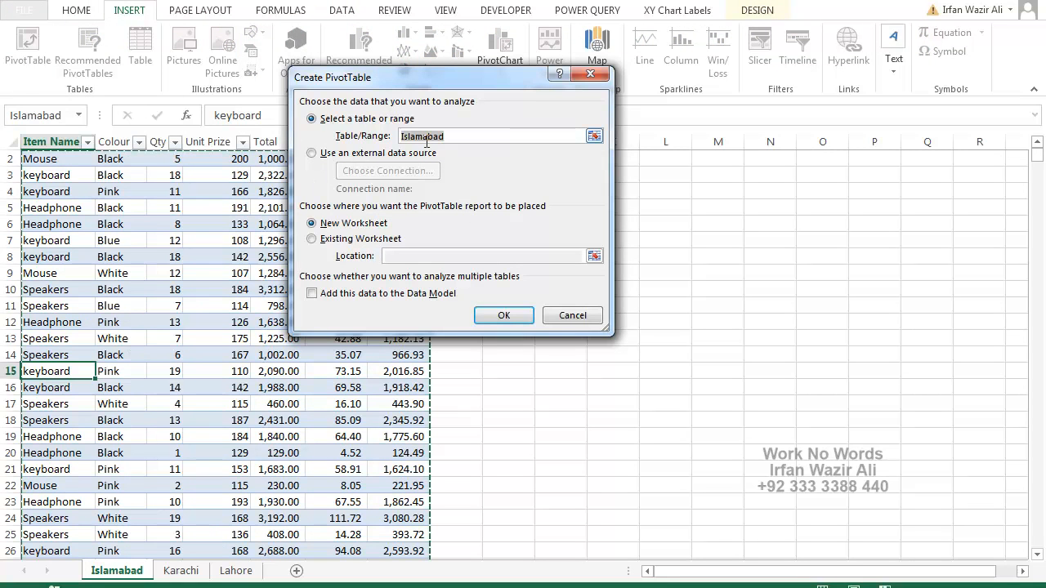
pyautogui.click(339, 292)
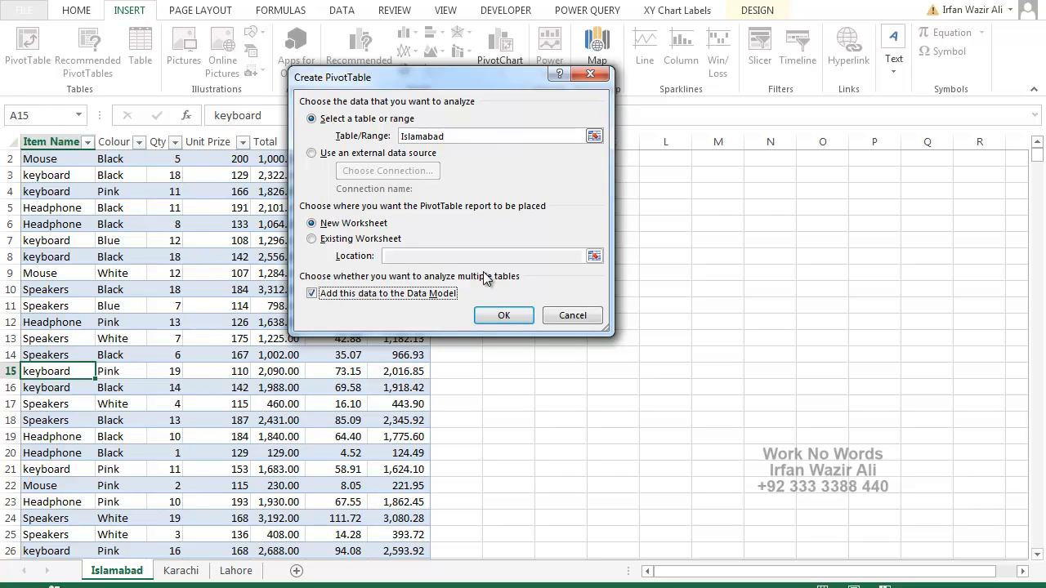
pyautogui.click(501, 315)
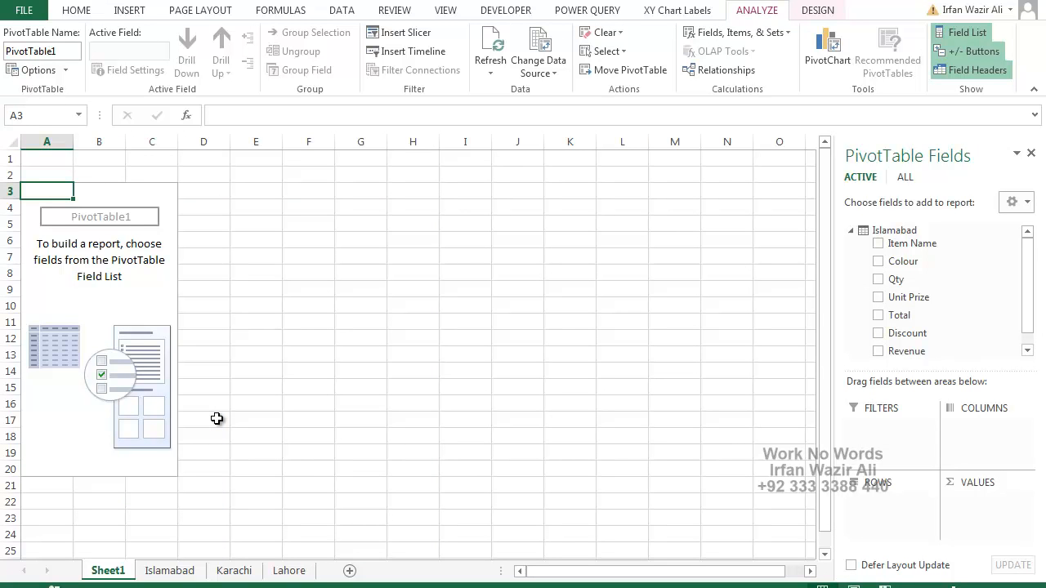
# Add the Islamabad table's Item Name to the PivotTable rows and list the fields of all workbook tables.
pyautogui.click(879, 246)
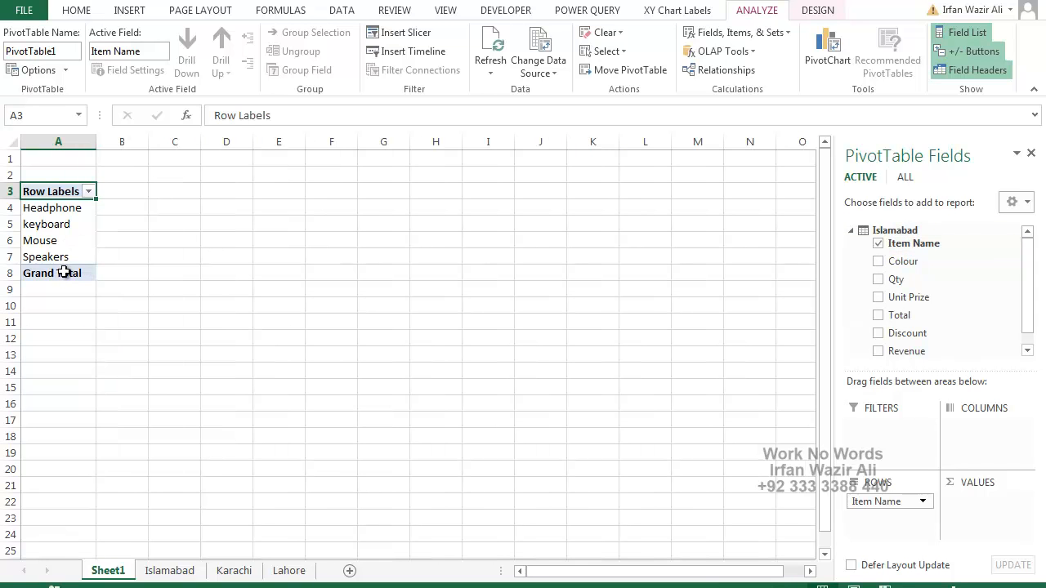
pyautogui.click(851, 231)
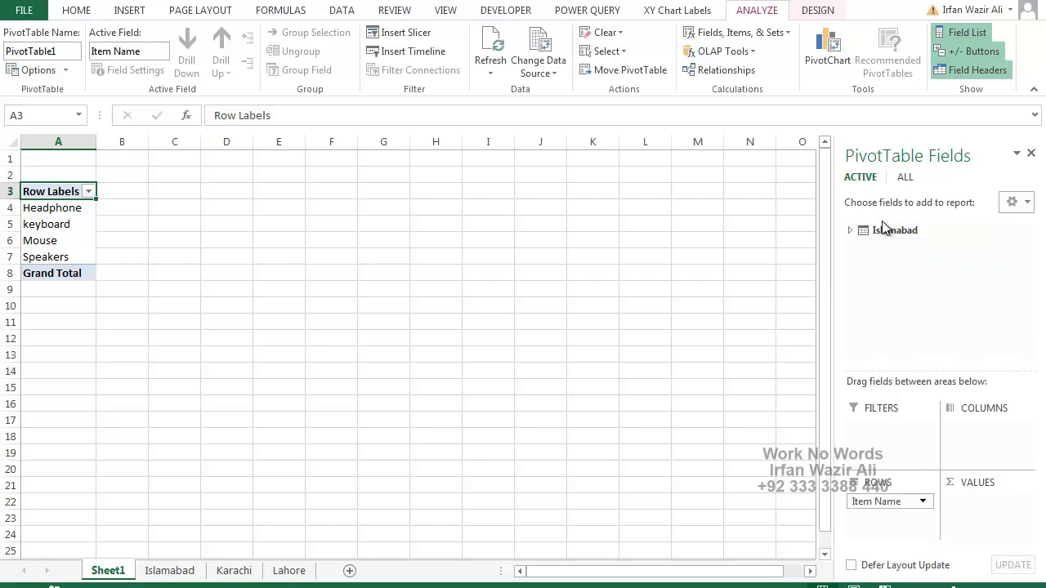
pyautogui.click(905, 181)
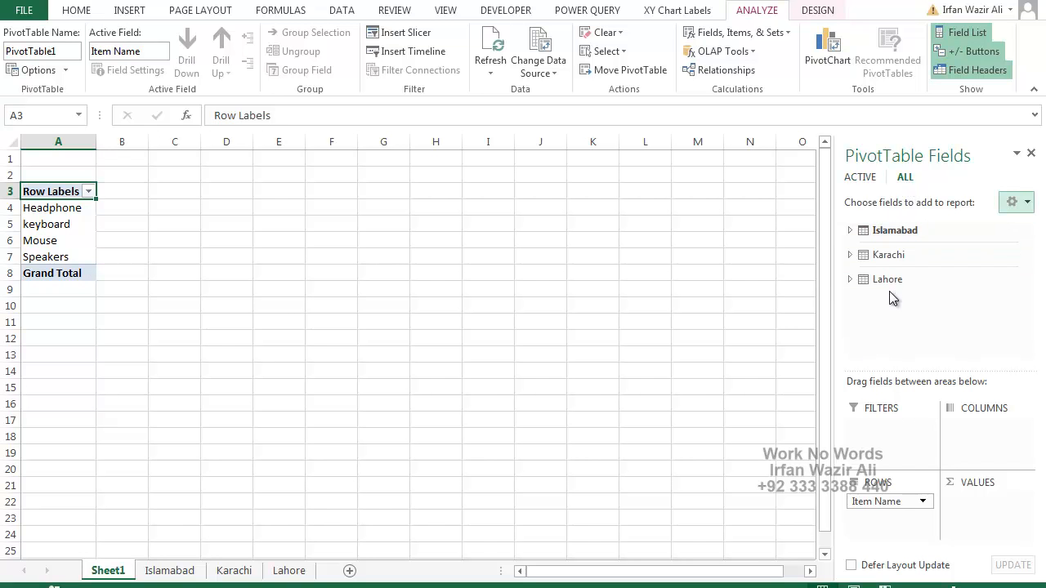
# Add the Karachi table's Item Name field to the PivotTable rows beneath the Islamabad one.
pyautogui.click(850, 255)
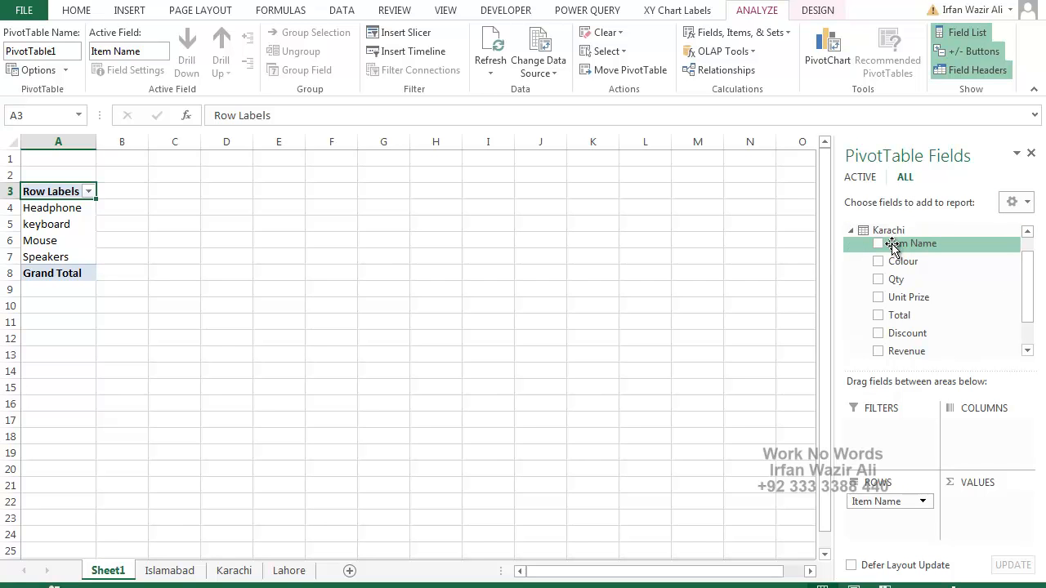
pyautogui.click(851, 231)
pyautogui.click(851, 278)
pyautogui.click(850, 231)
pyautogui.click(851, 255)
pyautogui.click(880, 248)
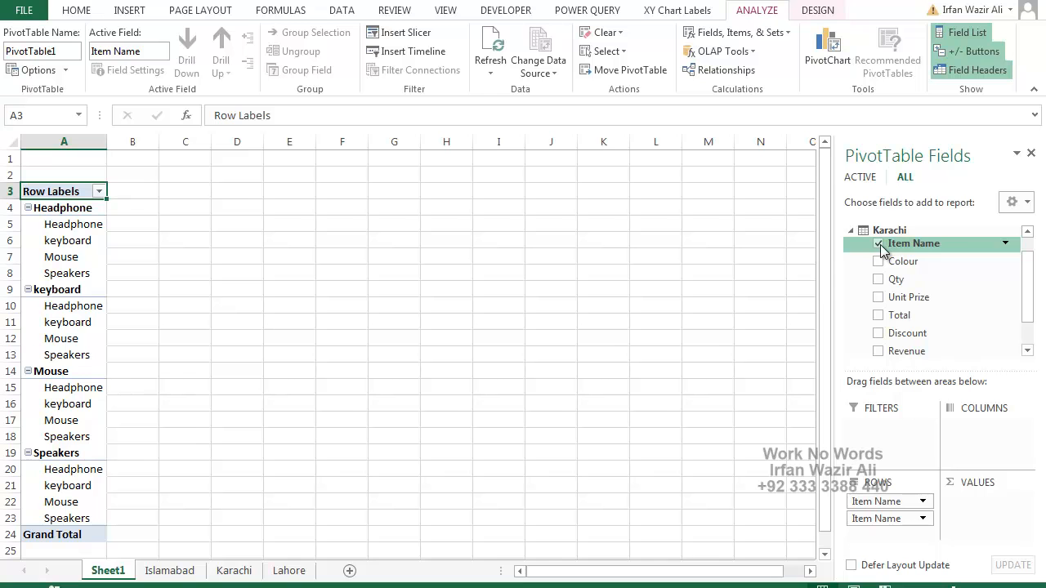
pyautogui.click(850, 230)
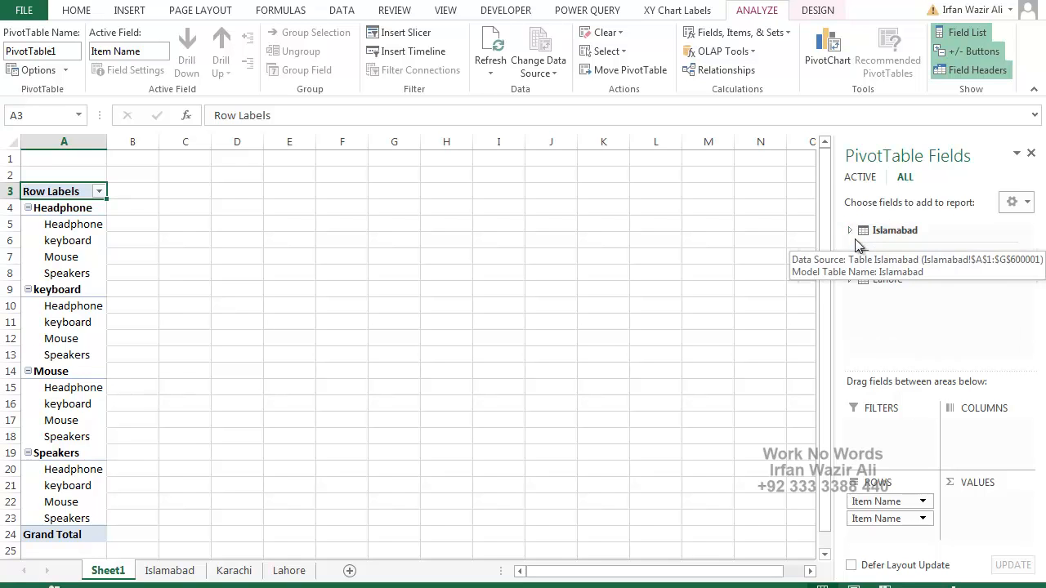
# Add the Lahore table's Item Name field to the PivotTable rows beneath the Karachi one, and collapse the Lahore field list.
pyautogui.click(849, 279)
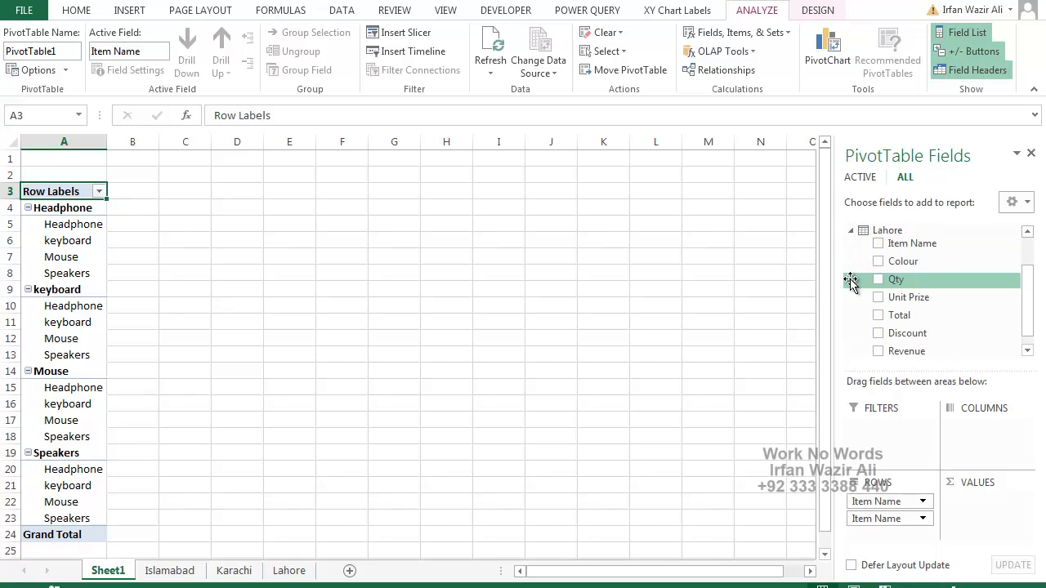
pyautogui.click(878, 247)
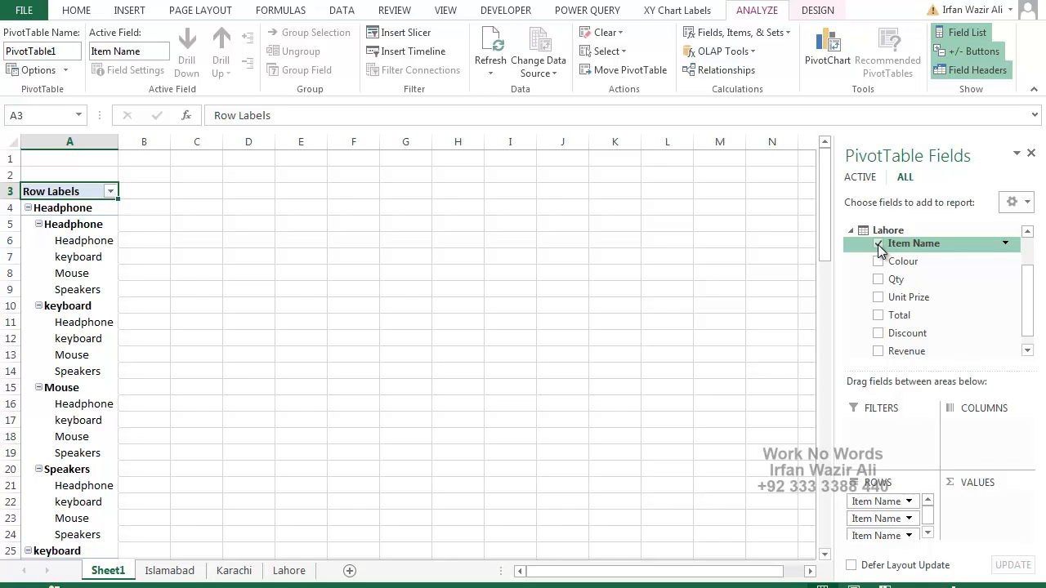
pyautogui.click(851, 230)
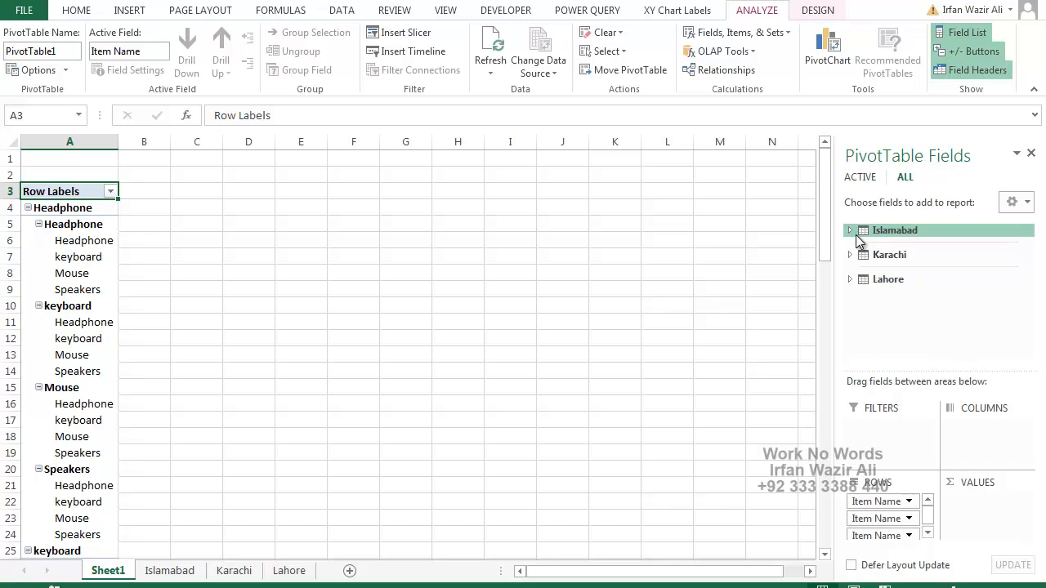
pyautogui.click(851, 280)
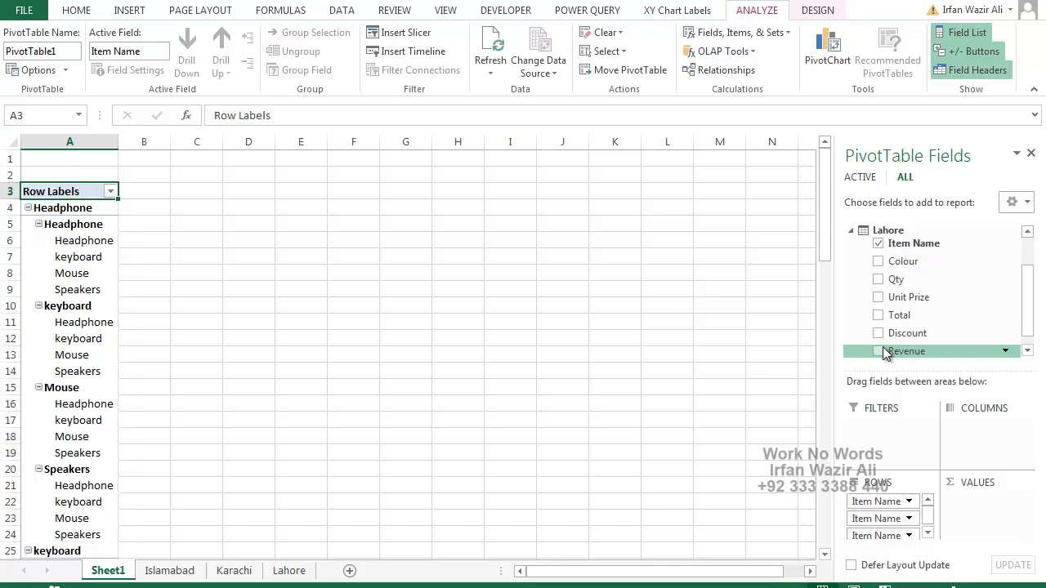
pyautogui.click(851, 232)
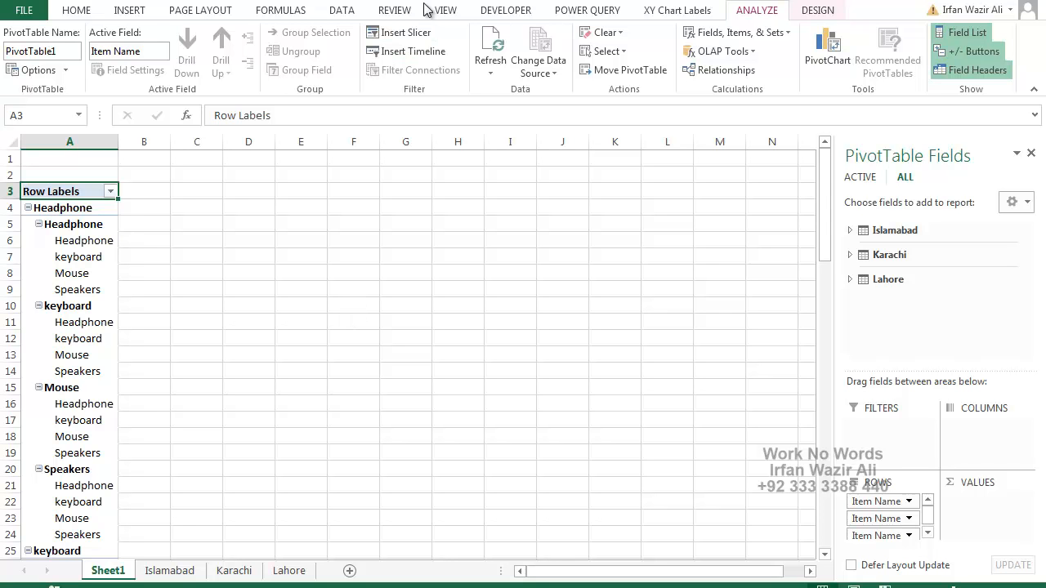
# Close the Sales Data.xlsx workbook without saving its changes and create a new blank workbook.
pyautogui.click(178, 192)
pyautogui.hotkey('alt', 'F4')
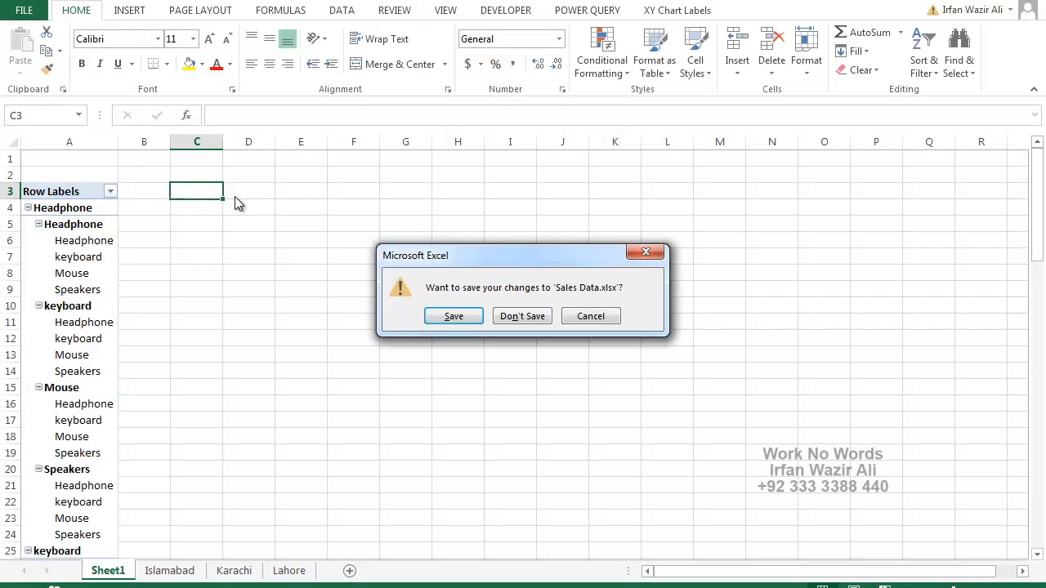
pyautogui.click(524, 317)
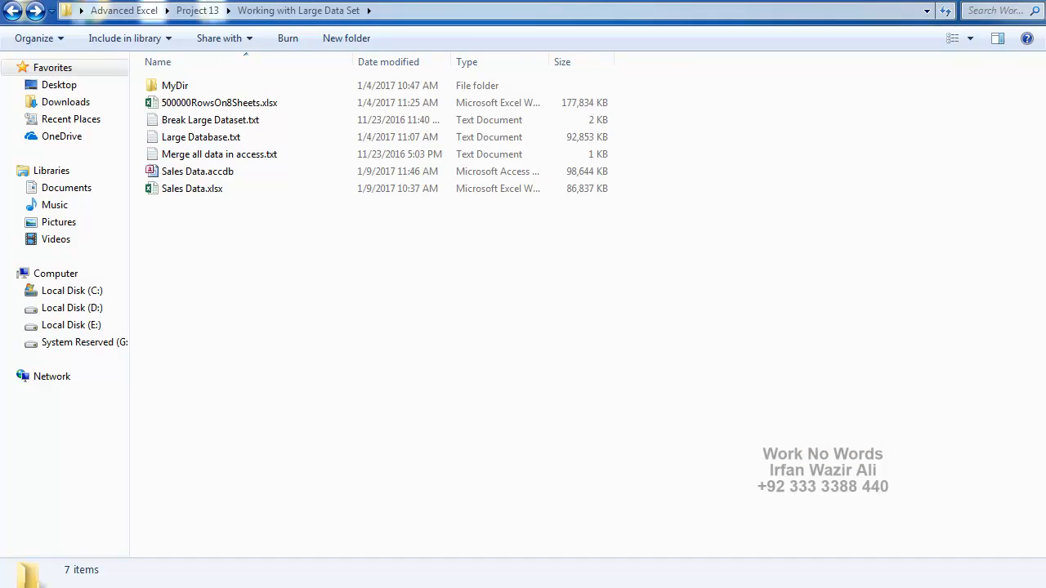
pyautogui.hotkey('alt', 'Tab')
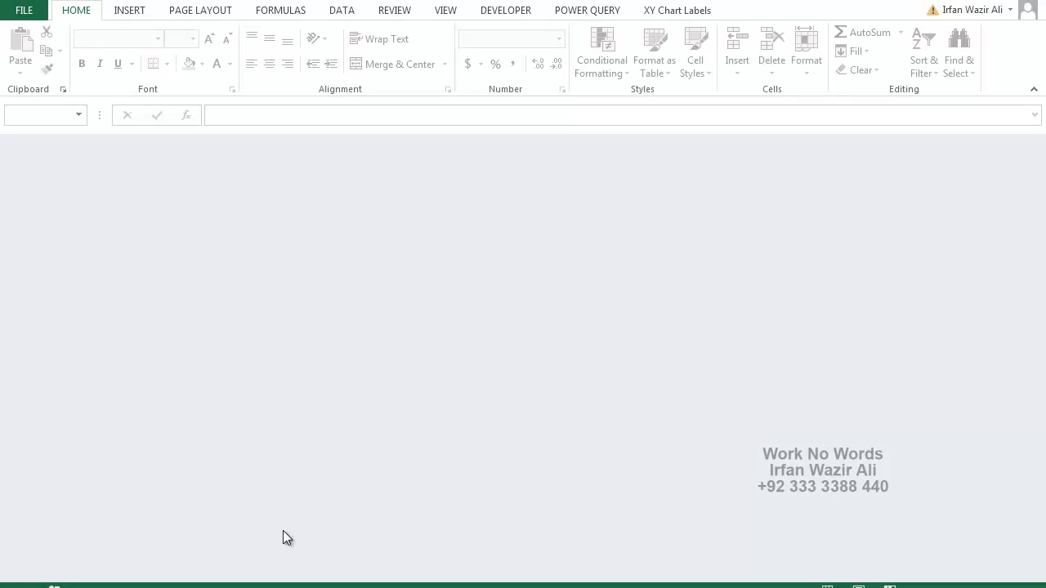
pyautogui.hotkey('ctrl', 'n')
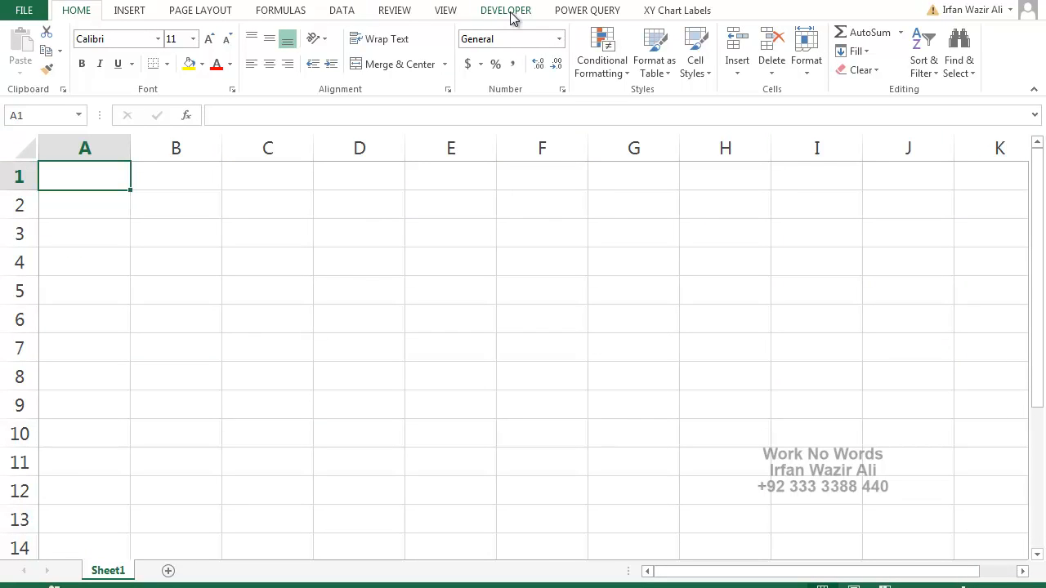
# Start an external data import through Microsoft Query with Excel Files as the data source.
pyautogui.click(342, 11)
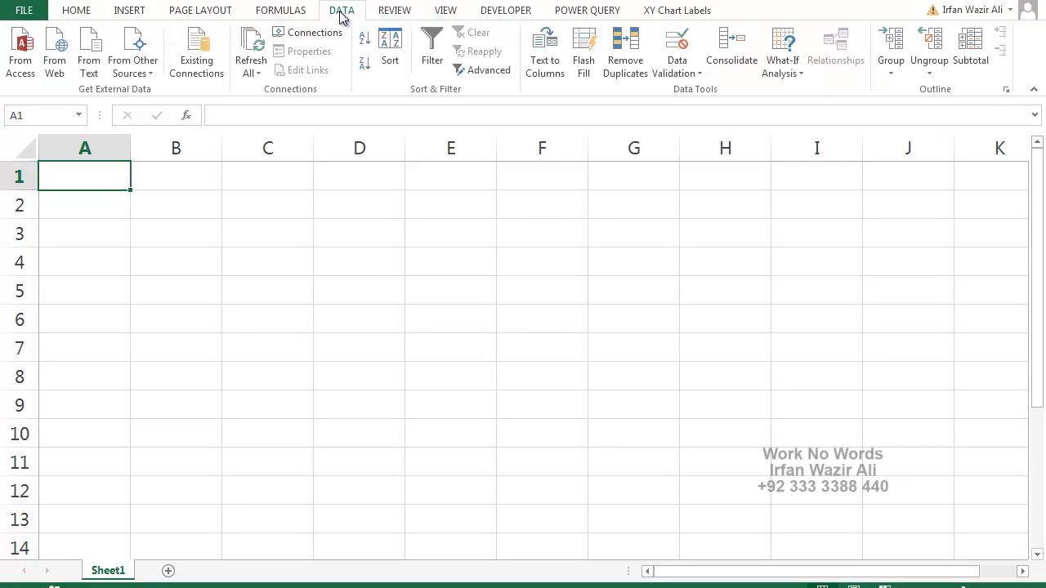
pyautogui.click(132, 58)
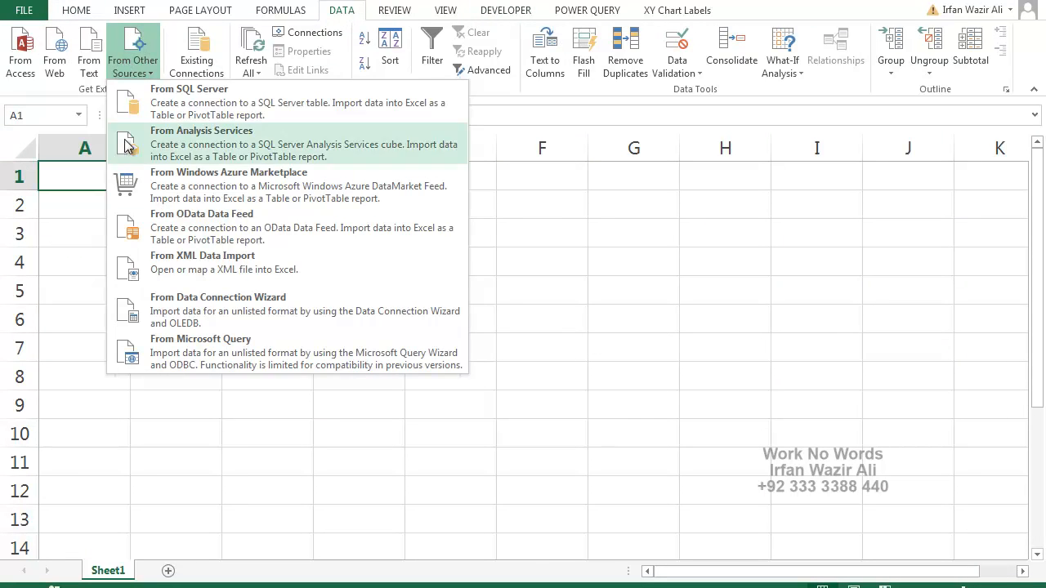
pyautogui.click(158, 360)
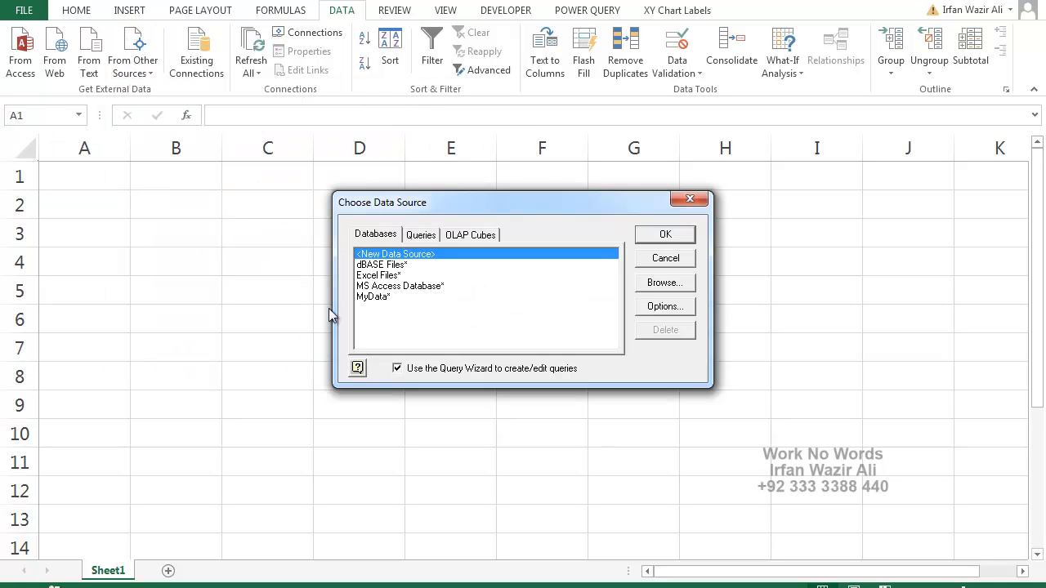
pyautogui.click(378, 276)
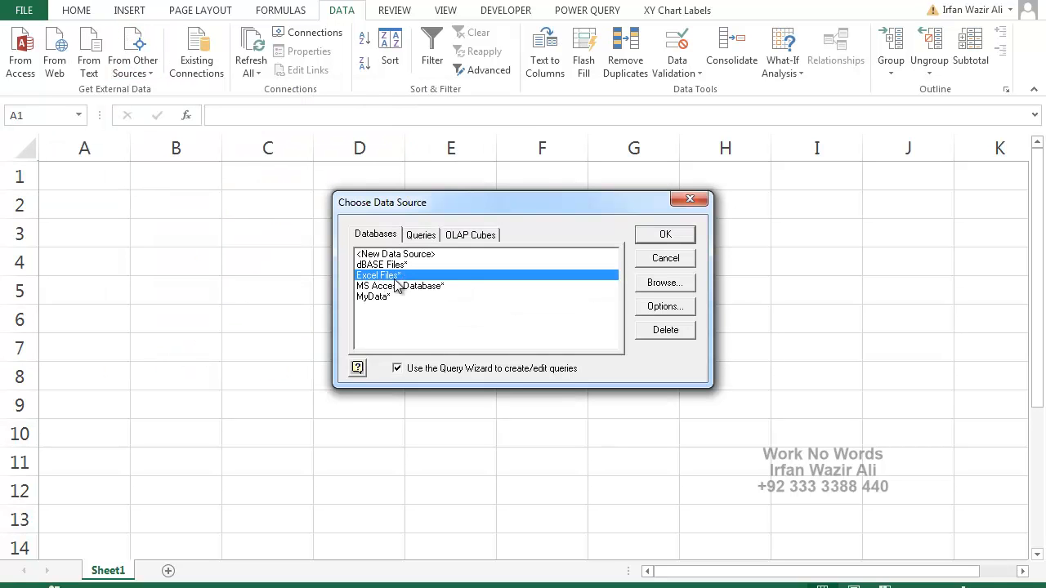
pyautogui.click(666, 235)
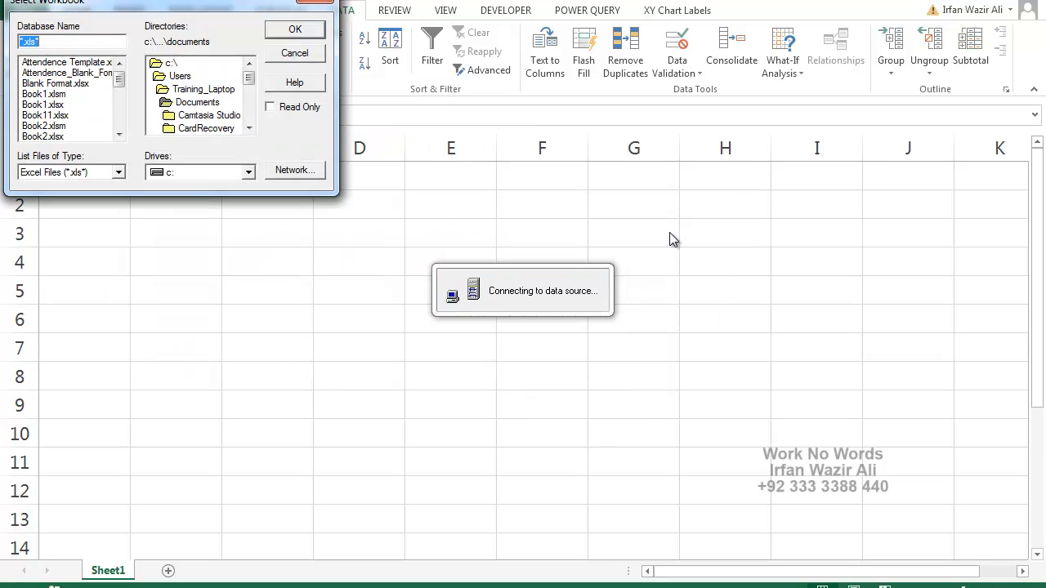
# Select Sales Data.xlsx in the Desktop folder Advanced Excel, Project 13, Working with Large Data Set as the query's source workbook.
pyautogui.doubleClick(227, 90)
pyautogui.doubleClick(196, 100)
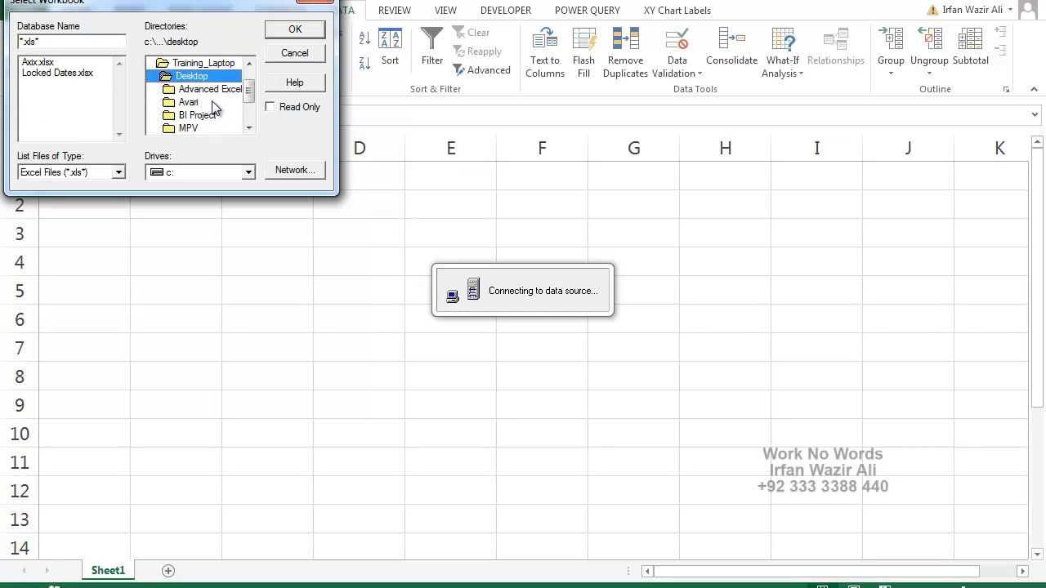
pyautogui.click(249, 128)
pyautogui.click(249, 128)
pyautogui.click(249, 64)
pyautogui.doubleClick(212, 64)
pyautogui.click(249, 128)
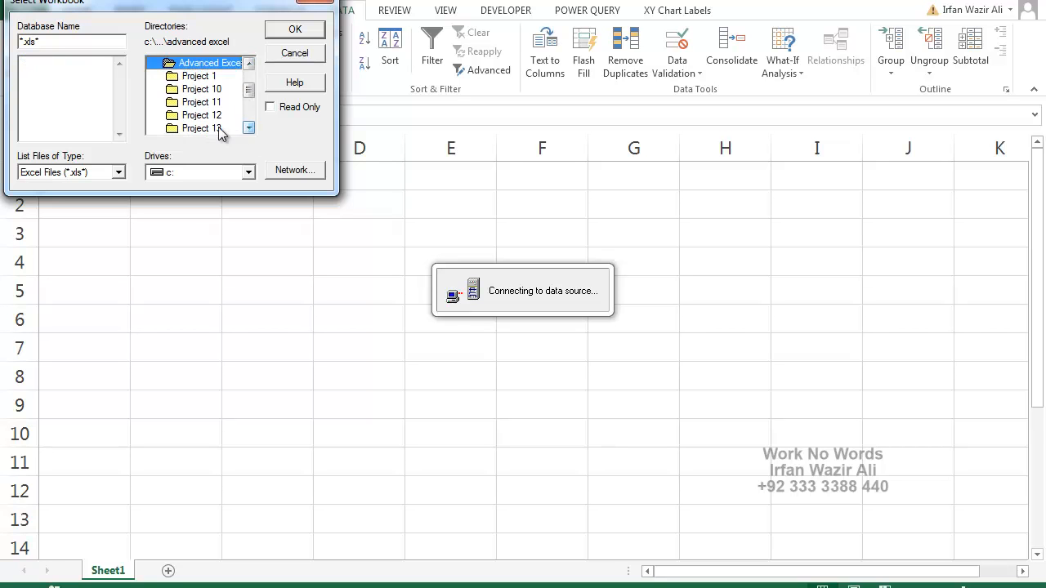
pyautogui.doubleClick(214, 129)
pyautogui.doubleClick(217, 128)
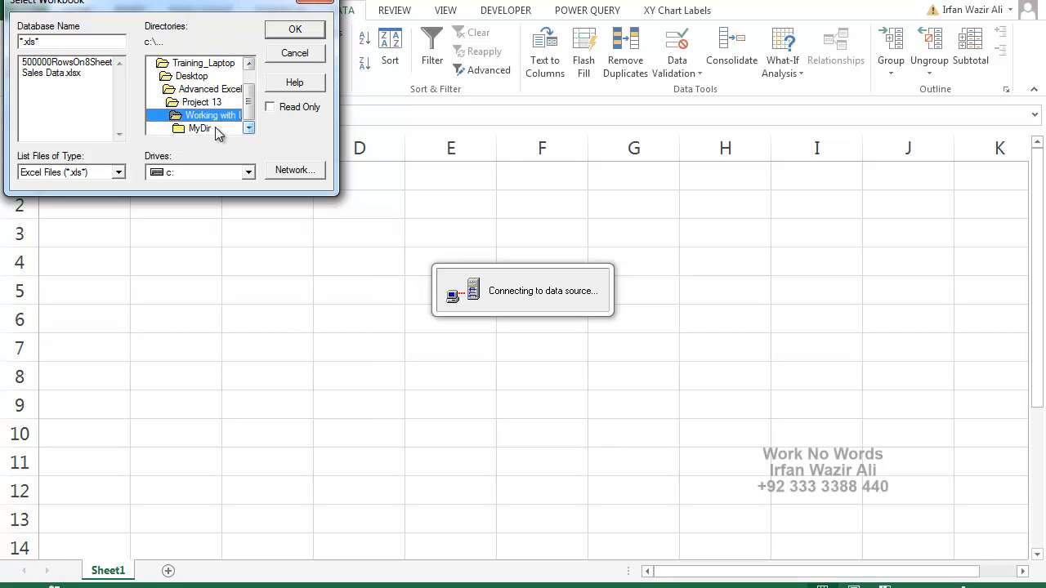
pyautogui.doubleClick(49, 73)
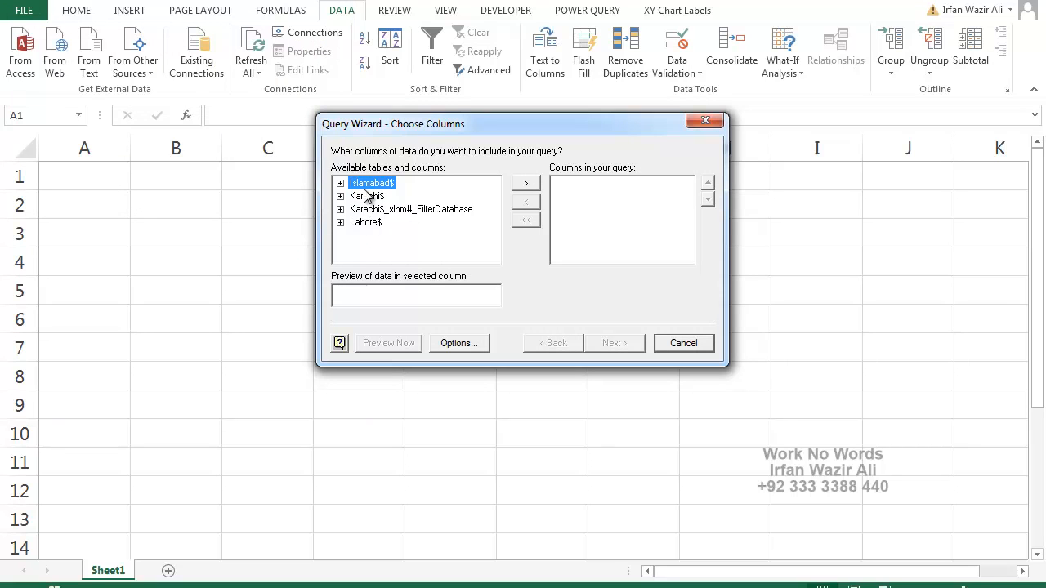
# Include all columns of the Islamabad$, Karachi$ and Lahore$ tables in the query.
pyautogui.click(516, 190)
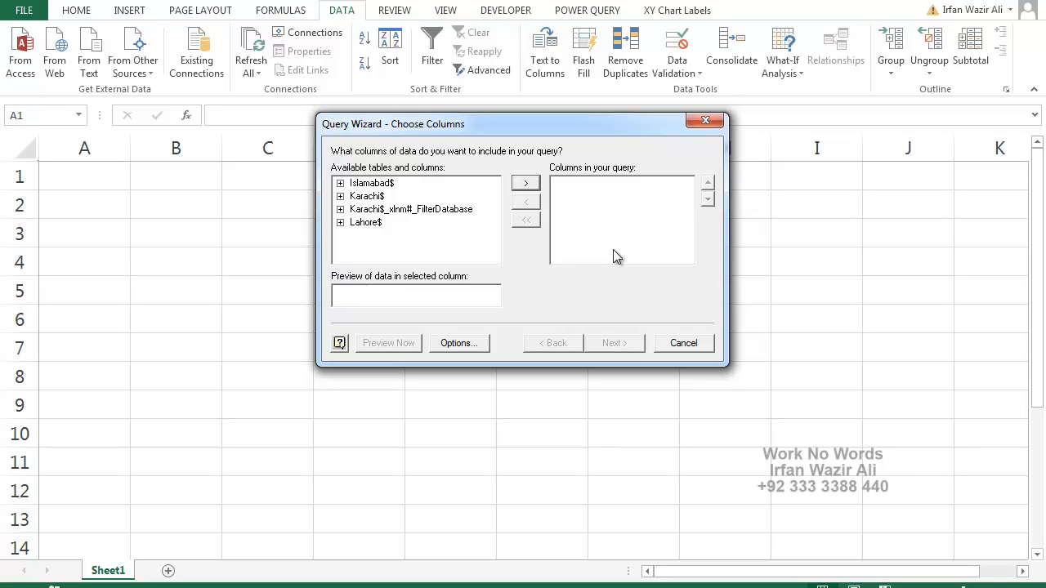
pyautogui.press('Return')
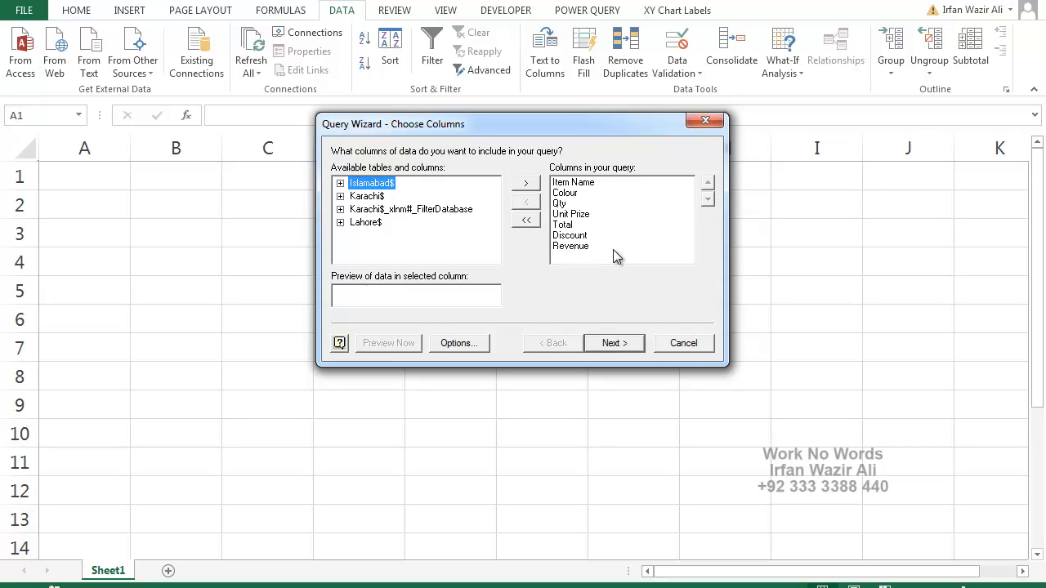
pyautogui.click(370, 196)
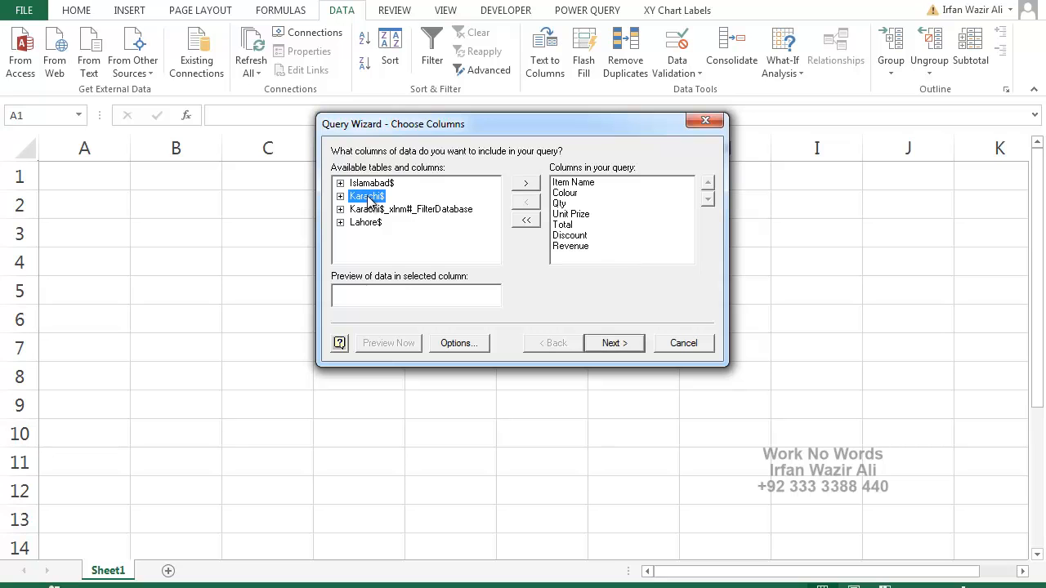
pyautogui.click(532, 186)
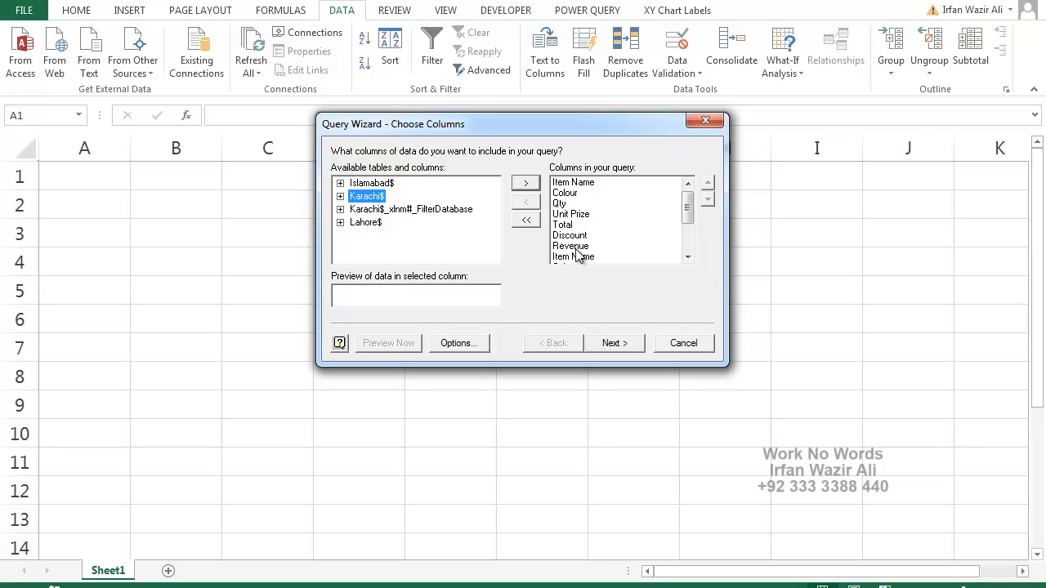
pyautogui.click(365, 222)
pyautogui.click(530, 185)
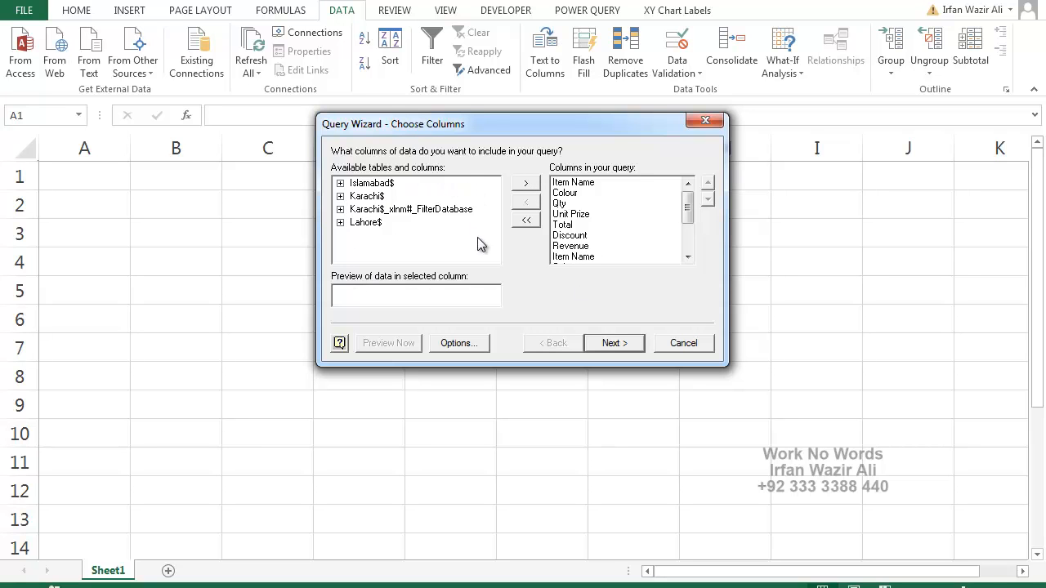
# Review the table options and chosen columns, and continue to Microsoft Query for joining the tables manually.
pyautogui.click(455, 344)
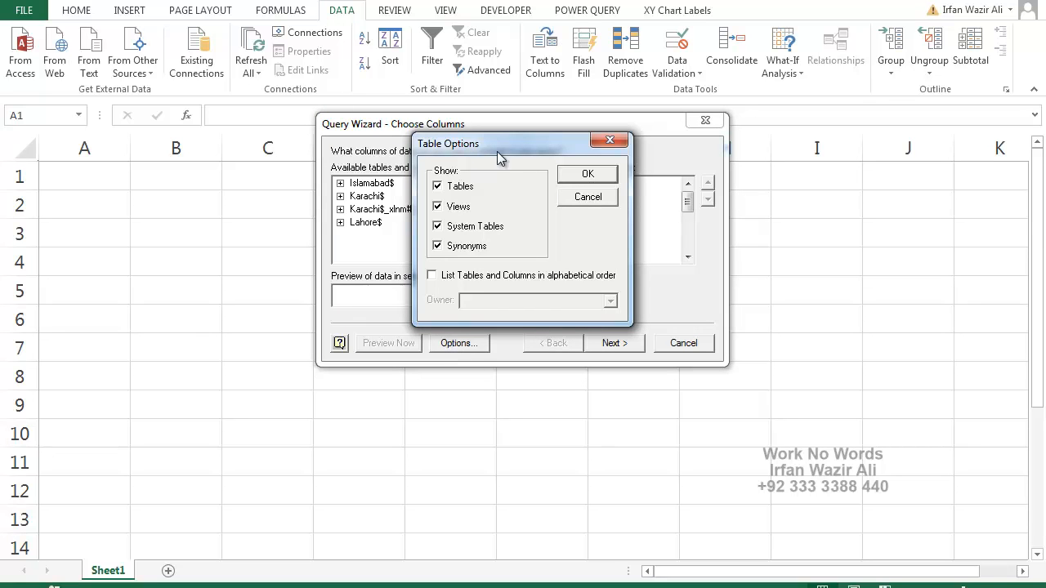
pyautogui.click(589, 182)
pyautogui.moveTo(690, 205)
pyautogui.mouseDown()
pyautogui.moveTo(693, 250)
pyautogui.moveTo(687, 198)
pyautogui.mouseUp()
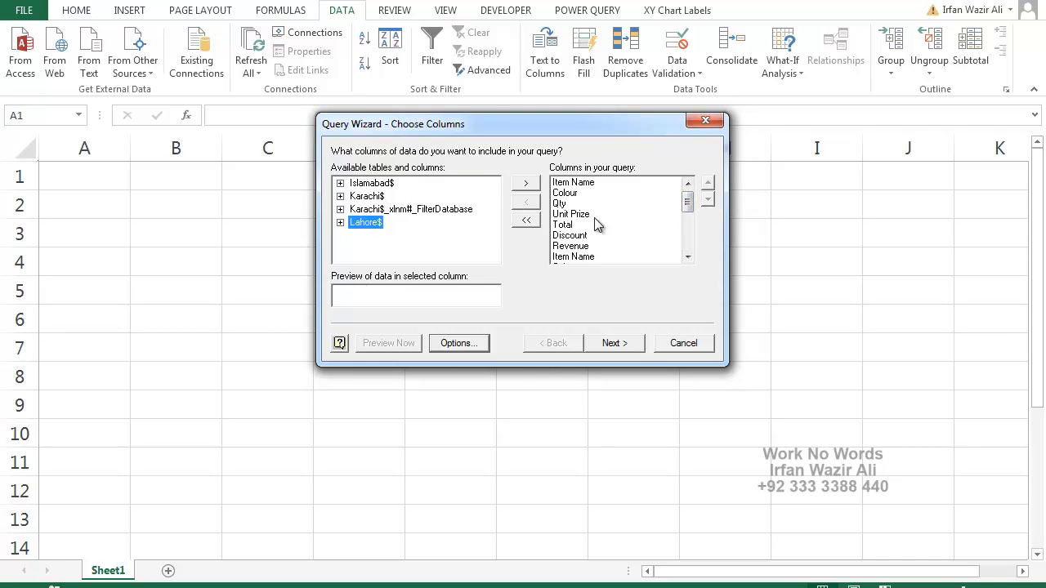
pyautogui.moveTo(687, 205)
pyautogui.mouseDown()
pyautogui.moveTo(689, 252)
pyautogui.moveTo(688, 204)
pyautogui.mouseUp()
pyautogui.click(617, 343)
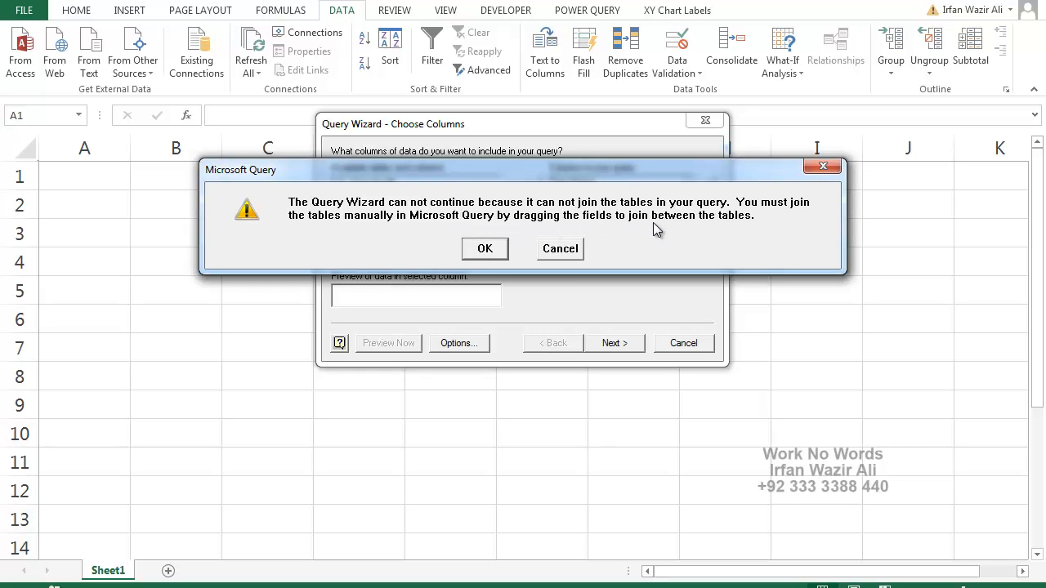
pyautogui.click(496, 247)
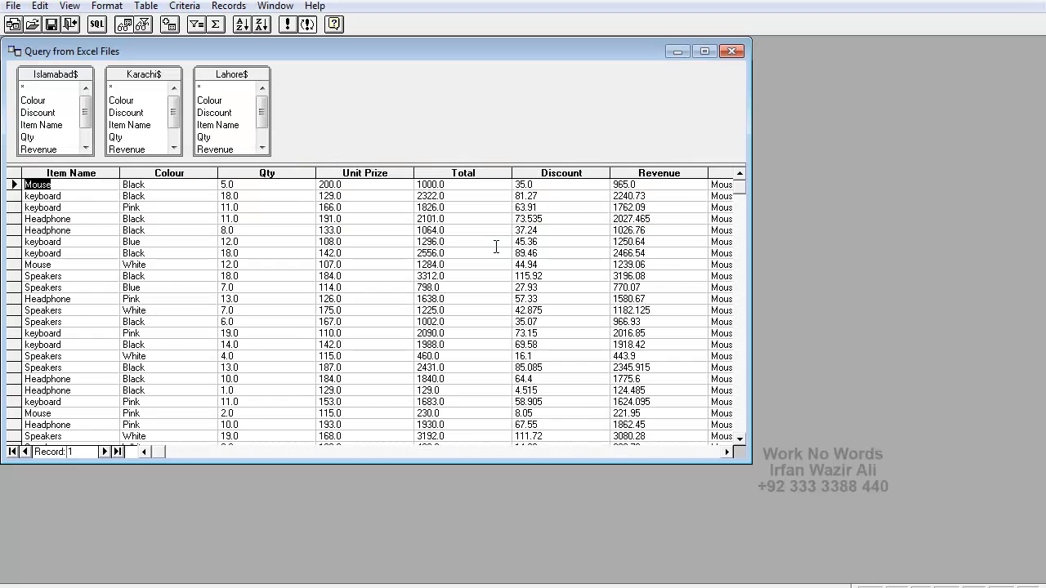
# Space the Karachi$ and Lahore$ field lists apart in the query's table area and look through the records.
pyautogui.moveTo(219, 76); pyautogui.dragTo(337, 75)
pyautogui.moveTo(165, 74); pyautogui.dragTo(211, 74)
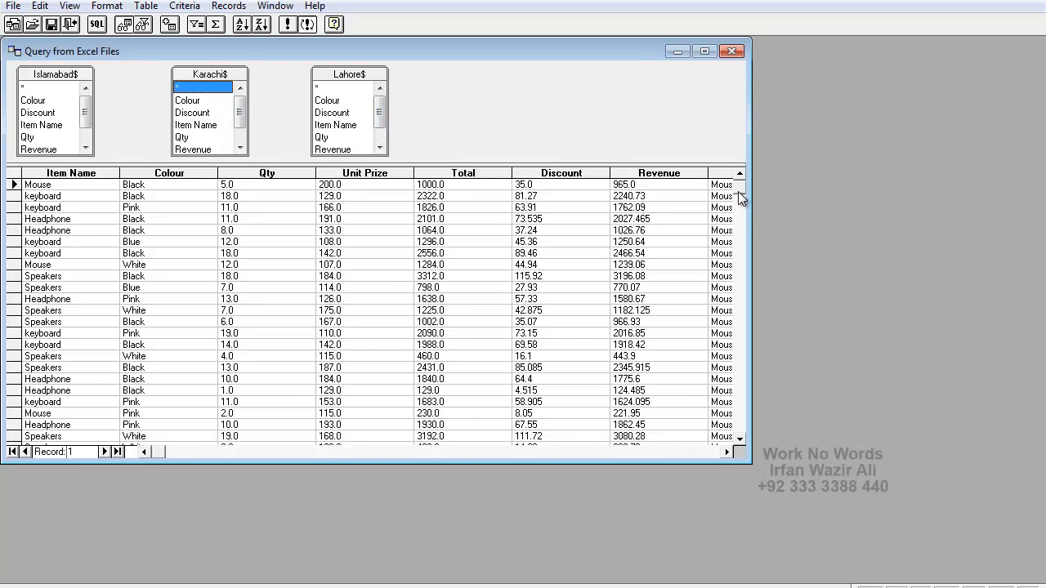
pyautogui.moveTo(743, 254); pyautogui.dragTo(739, 316)
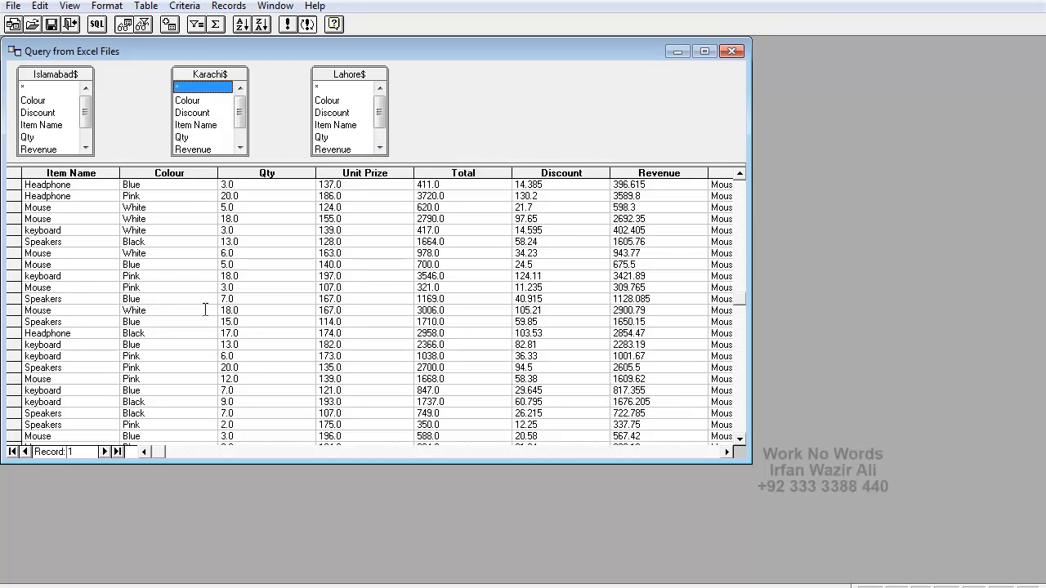
# Replace the query's SQL statement with SELECT * from `Islamabad$`.
pyautogui.click(97, 23)
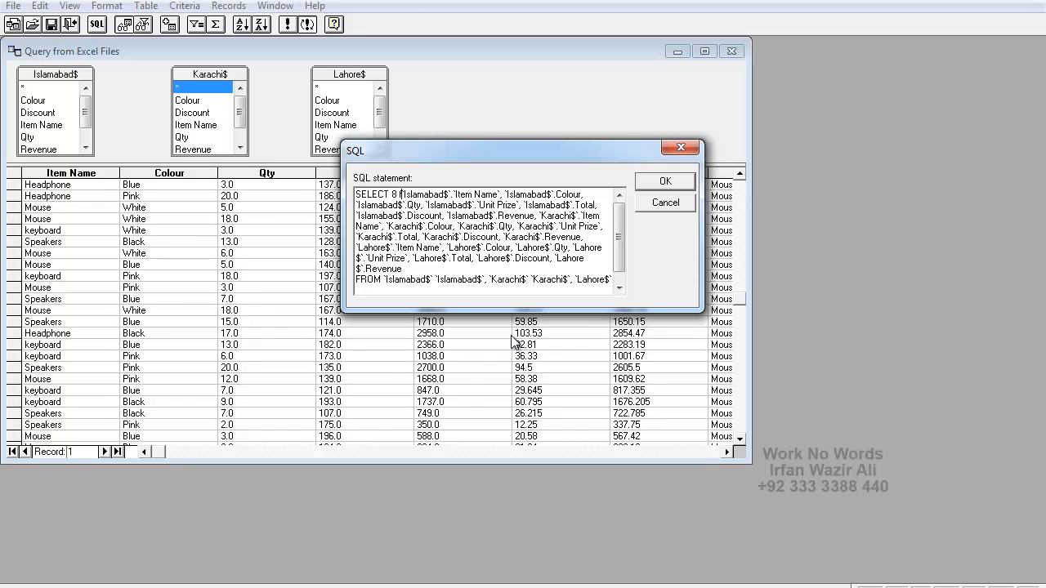
pyautogui.write('* from')
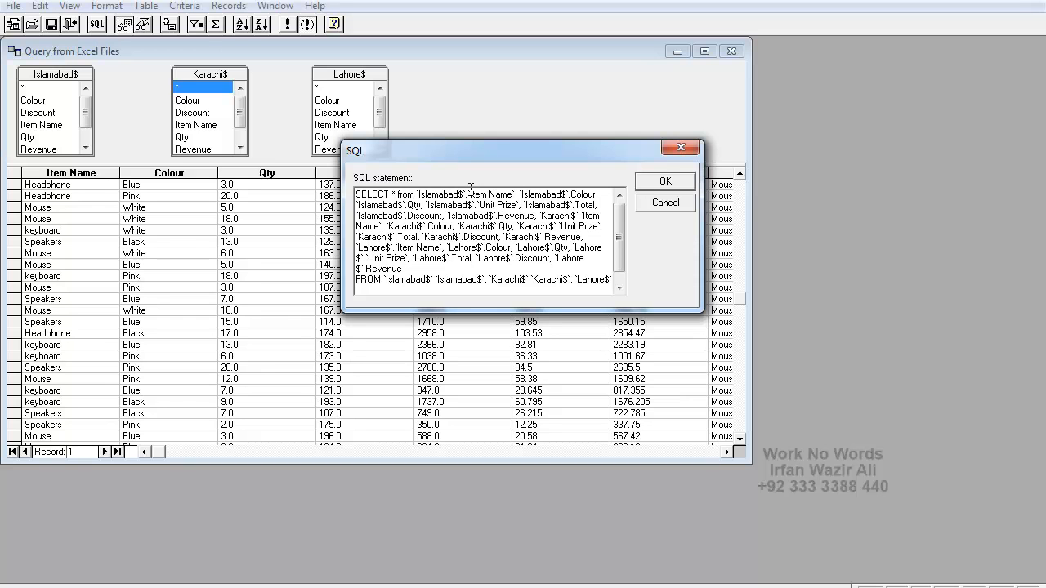
pyautogui.moveTo(470, 189); pyautogui.dragTo(563, 285)
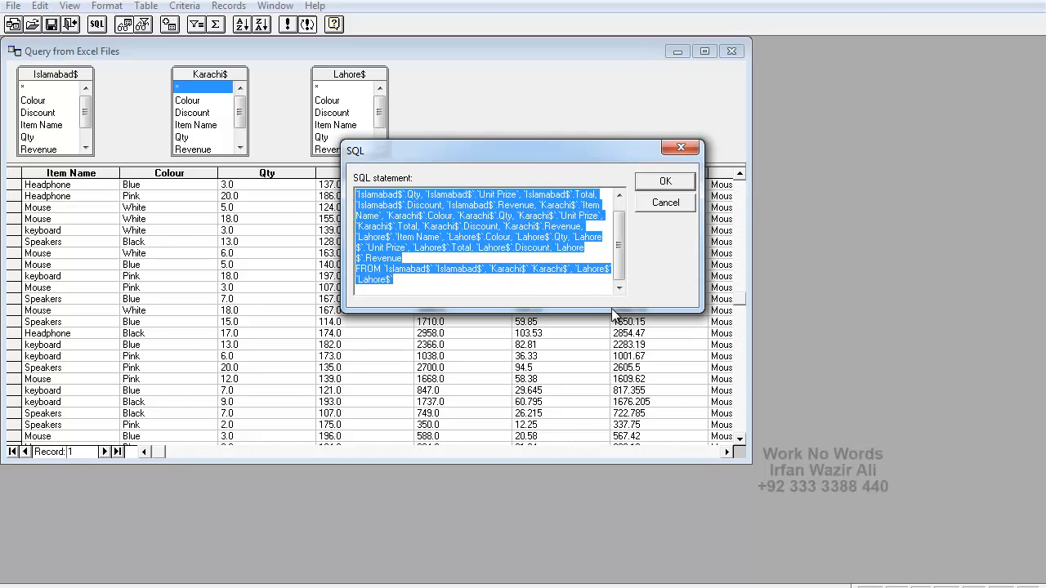
pyautogui.write('SELECT * from `Islamabad$`')
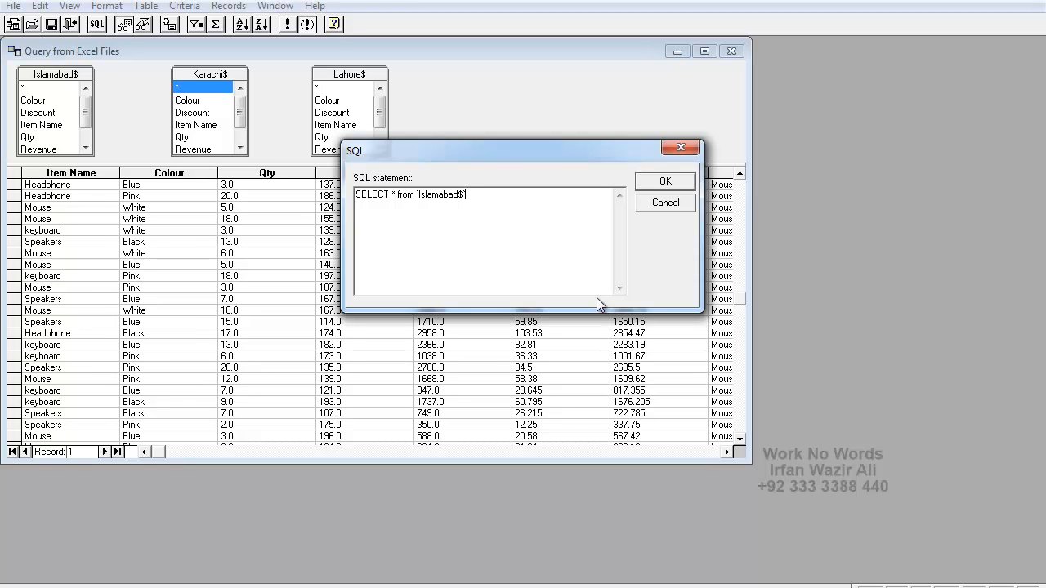
# Append a Union All line to the SQL statement and duplicate the Islamabad$ select and Union All lines below it.
pyautogui.write('Union All')
pyautogui.moveTo(390, 206); pyautogui.dragTo(346, 191)
pyautogui.hotkey('ctrl', 'c')
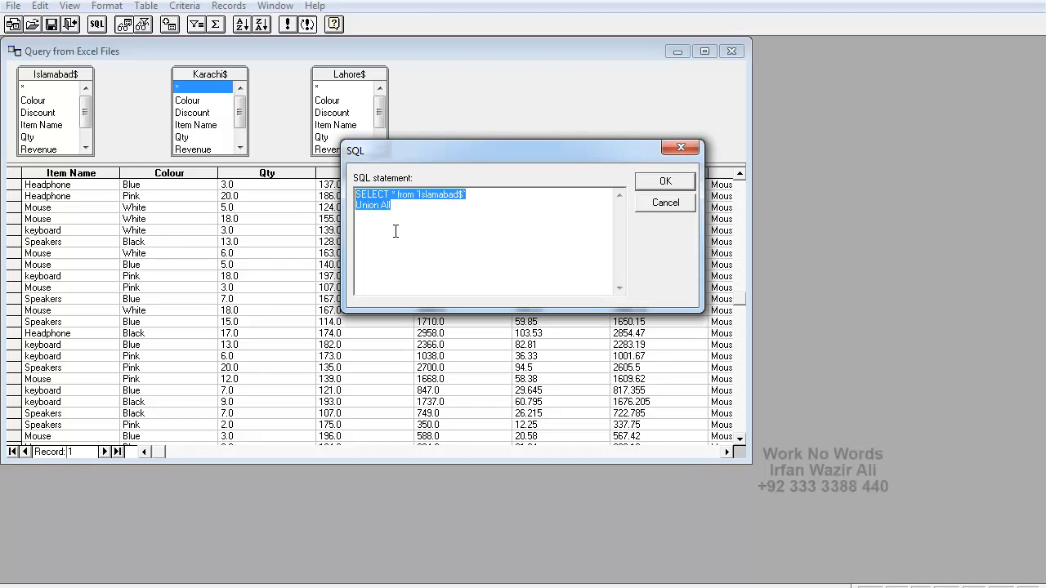
pyautogui.click(384, 217)
pyautogui.hotkey('ctrl', 'v')
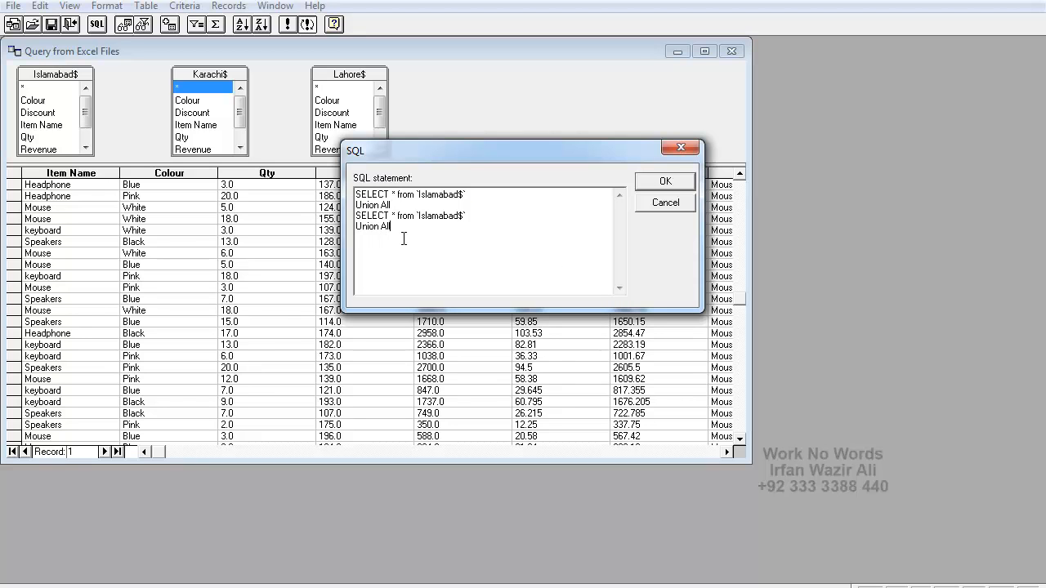
# Add a third Islamabad$ select line at the end of the SQL statement, without a Union All line after it.
pyautogui.hotkey('ctrl', 'v')
pyautogui.moveTo(397, 248); pyautogui.dragTo(347, 251)
pyautogui.press('BackSpace')
# Change the table name in the SQL statement's second select line to Karachi$.
pyautogui.doubleClick(428, 215)
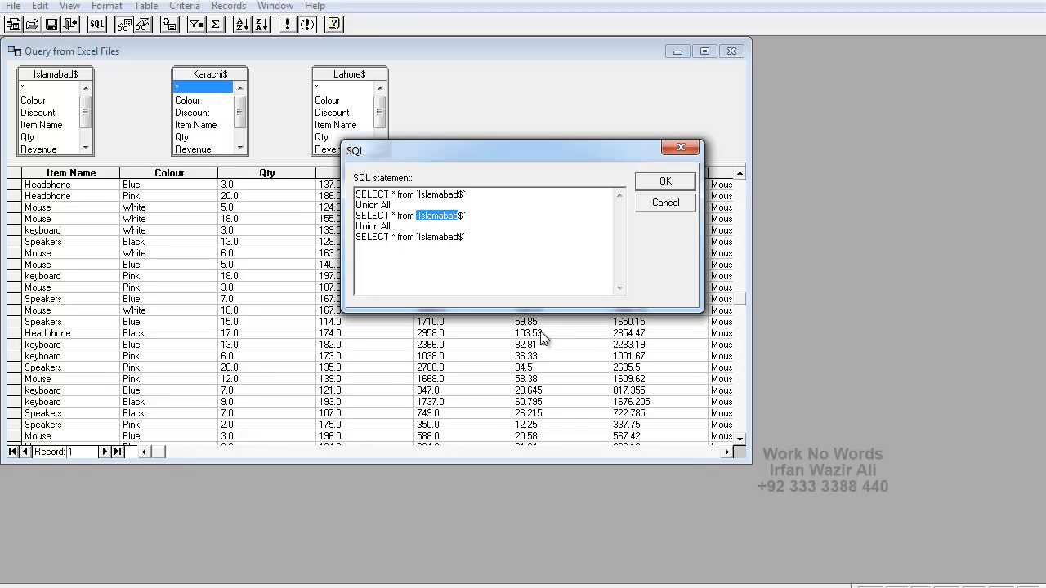
pyautogui.press('Right')
pyautogui.press('BackSpace')
pyautogui.press('BackSpace')
pyautogui.press('BackSpace')
pyautogui.press('BackSpace')
pyautogui.press('BackSpace')
pyautogui.press('BackSpace')
pyautogui.press('BackSpace')
pyautogui.press('BackSpace')
pyautogui.press('BackSpace')
pyautogui.write('Karachi')
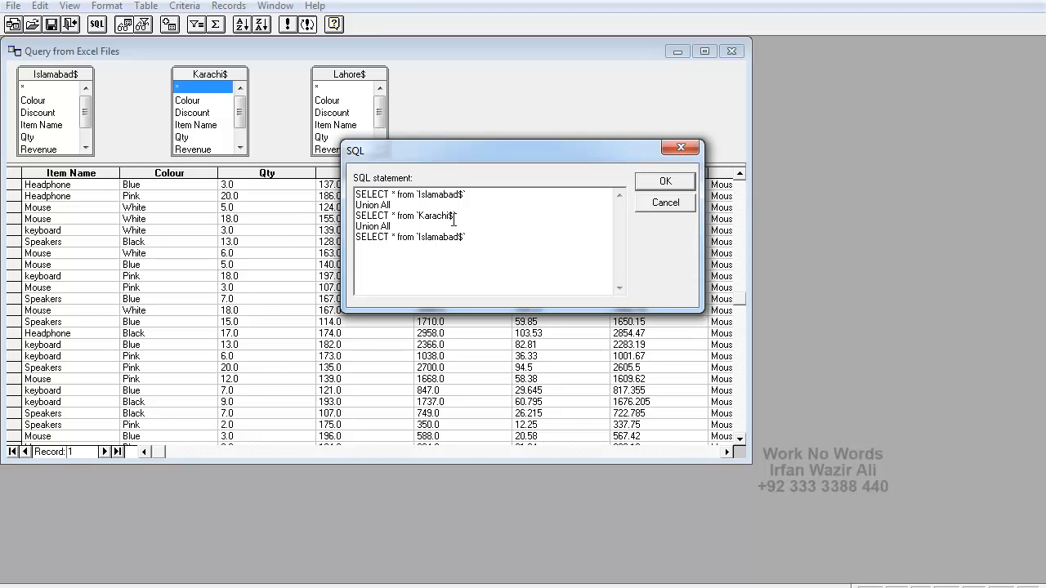
# Change the table name in the third select line to Lahore$ and run the union query despite its lack of graphical representation.
pyautogui.click(460, 238)
pyautogui.press('BackSpace')
pyautogui.press('BackSpace')
pyautogui.press('BackSpace')
pyautogui.press('BackSpace')
pyautogui.press('BackSpace')
pyautogui.press('BackSpace')
pyautogui.press('BackSpace')
pyautogui.press('BackSpace')
pyautogui.press('BackSpace')
pyautogui.write('Lahore')
pyautogui.click(665, 181)
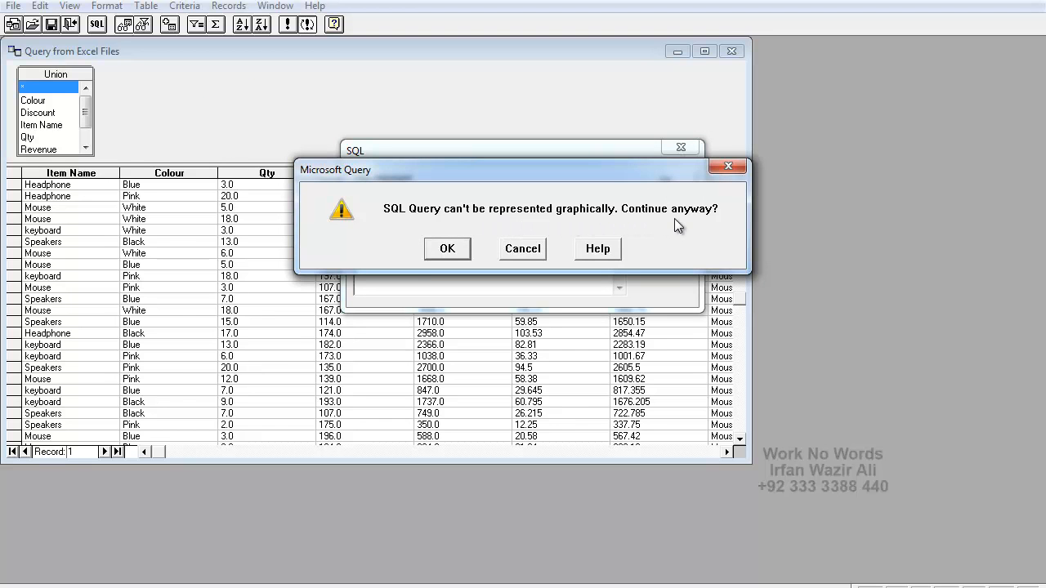
pyautogui.click(446, 250)
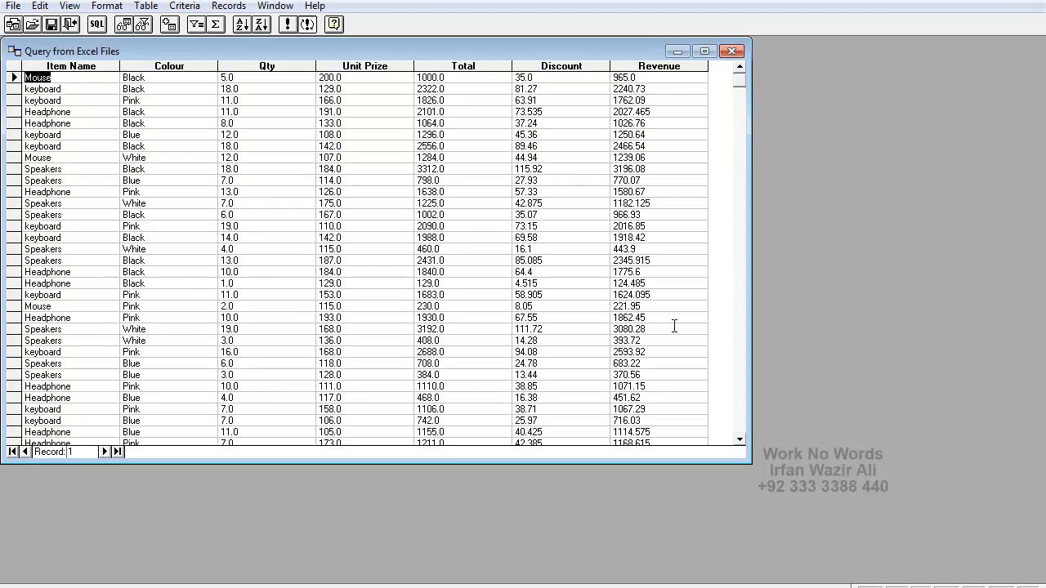
# Look through the combined records and return them to Excel as a PivotTable Report in the existing worksheet at =$A$1.
pyautogui.click(740, 241)
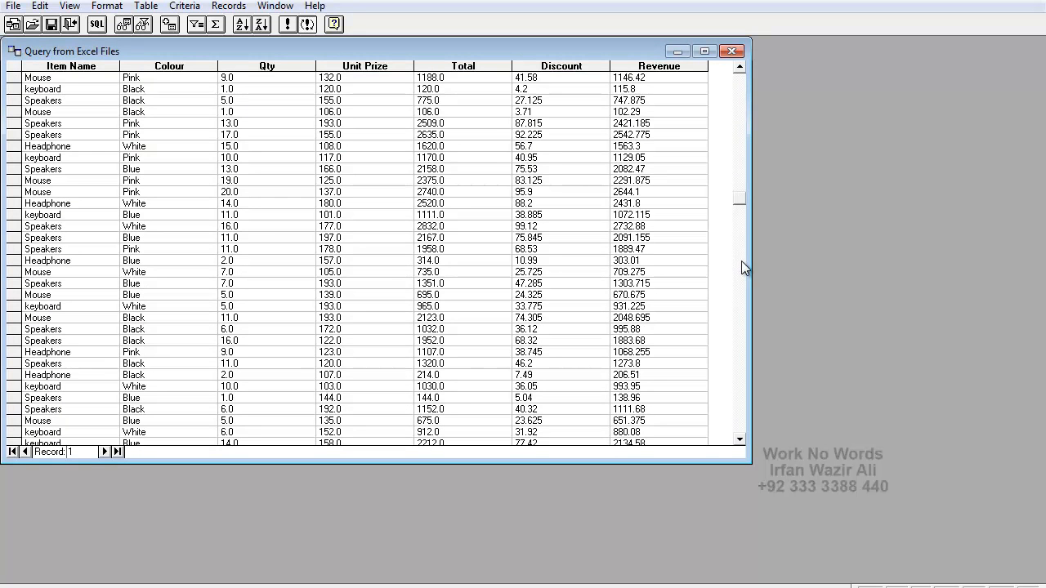
pyautogui.click(738, 369)
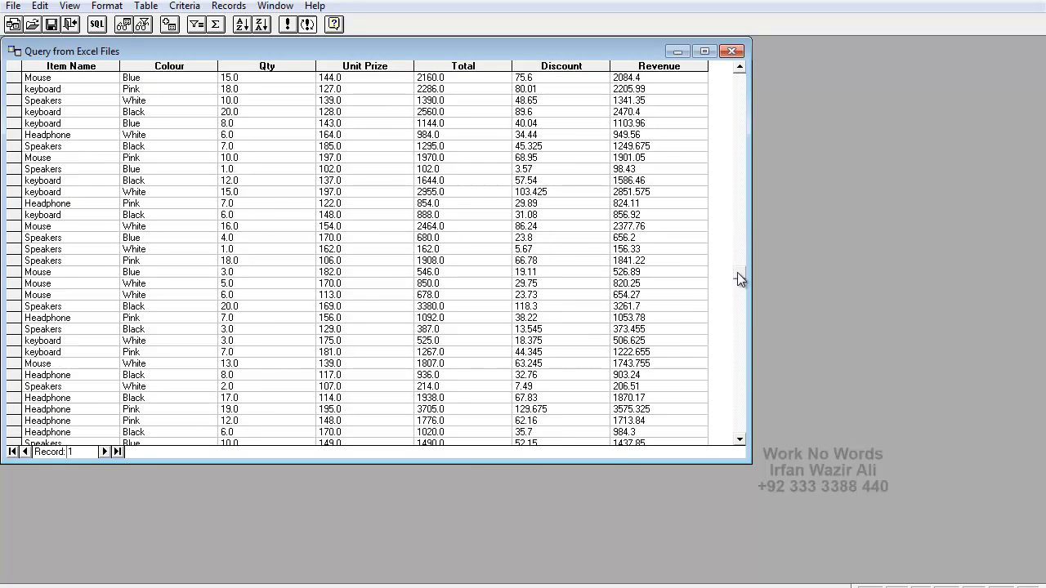
pyautogui.click(736, 362)
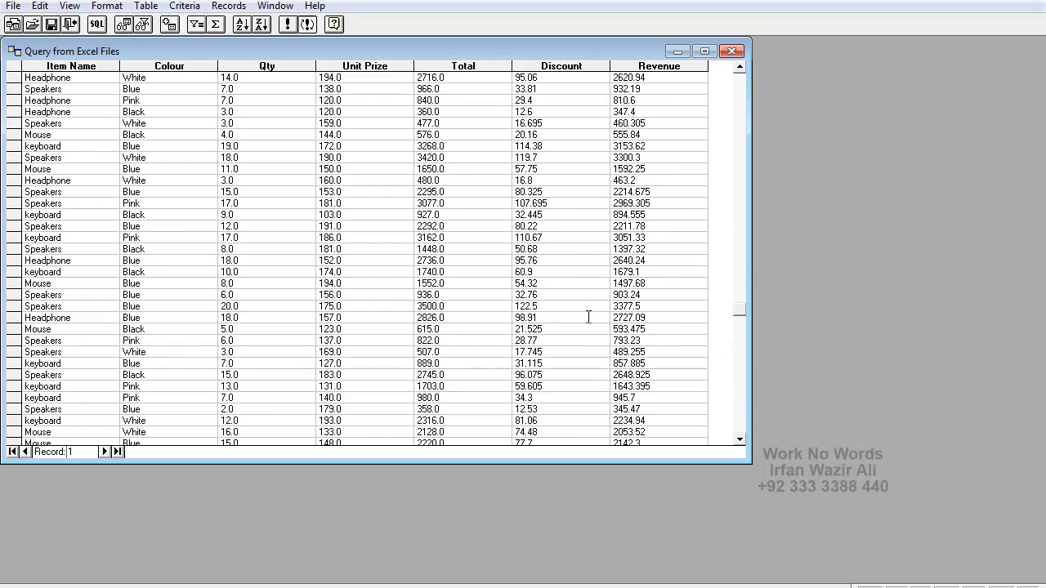
pyautogui.click(70, 28)
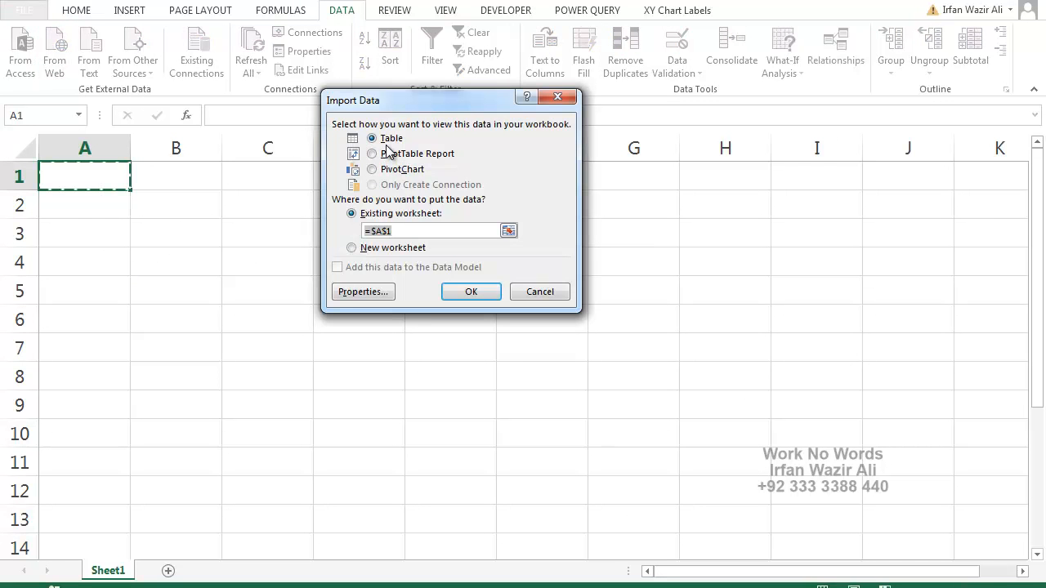
pyautogui.click(389, 155)
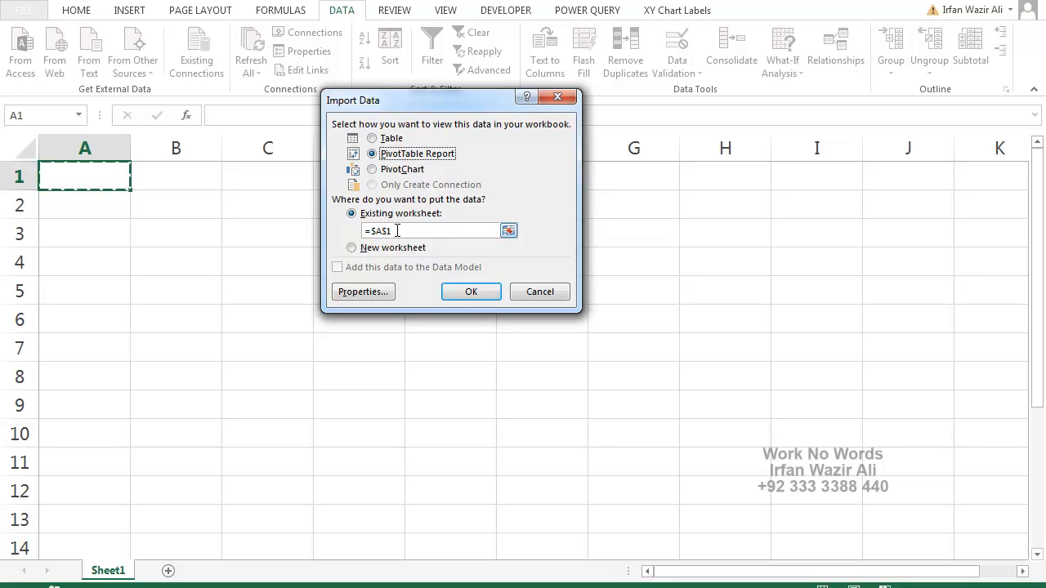
pyautogui.click(472, 292)
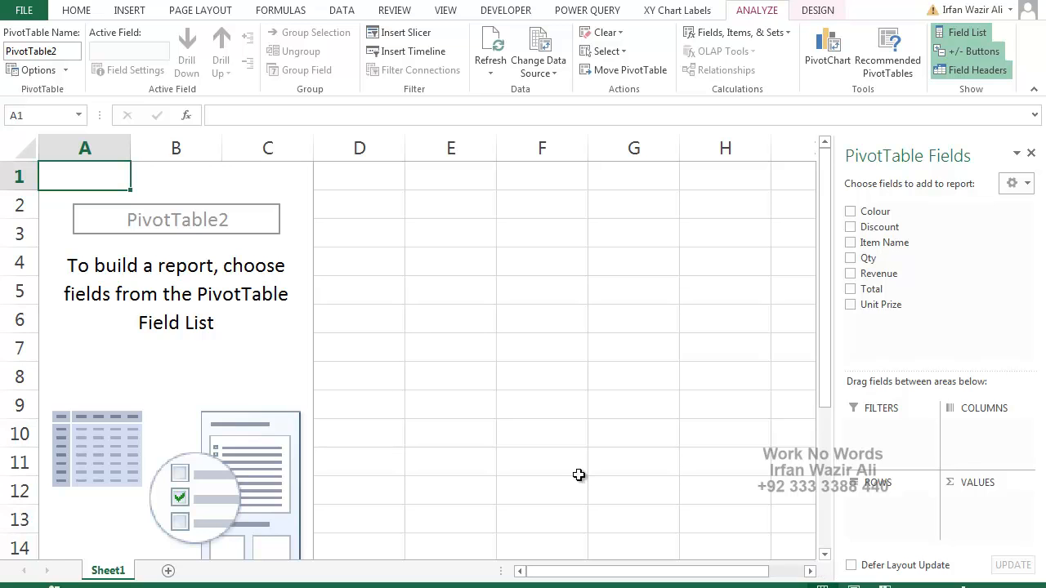
# Lay out the PivotTable with Item Name as rows, Revenue as summed values and Discount as columns.
pyautogui.scroll(-1, 250, 328)
pyautogui.scroll(-2, 250, 330)
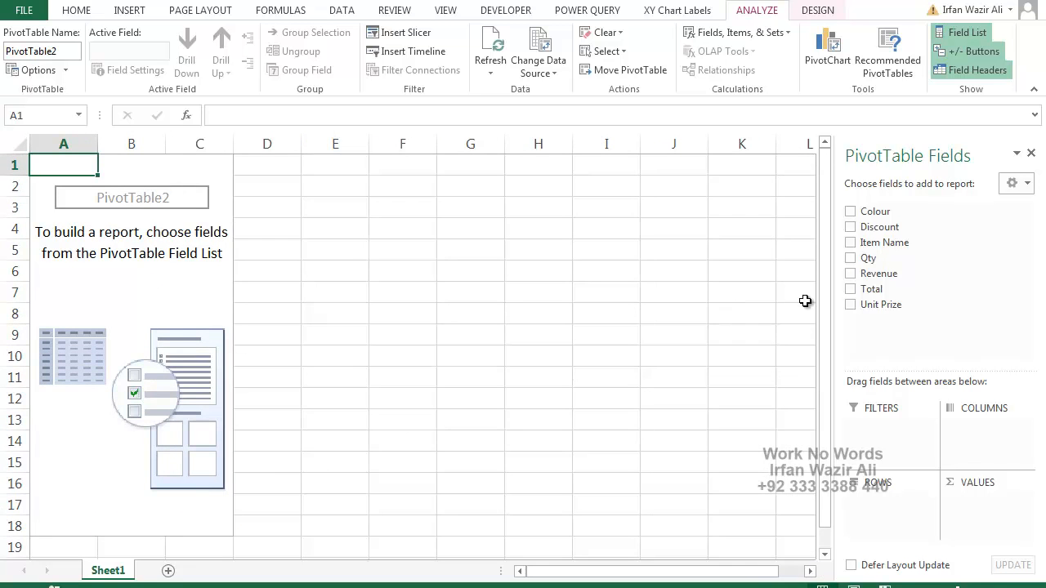
pyautogui.click(850, 242)
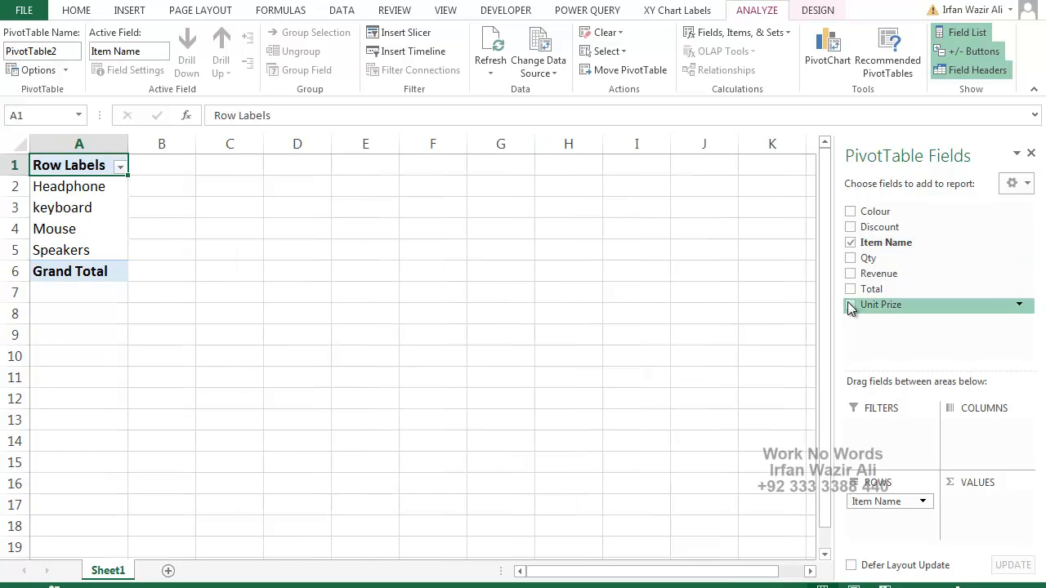
pyautogui.click(851, 273)
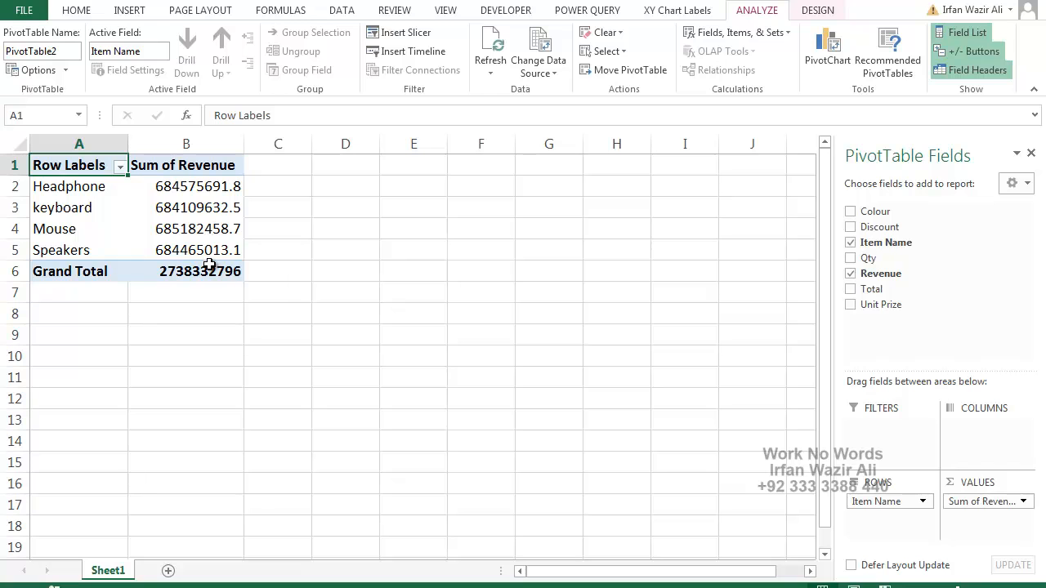
pyautogui.moveTo(209, 264)
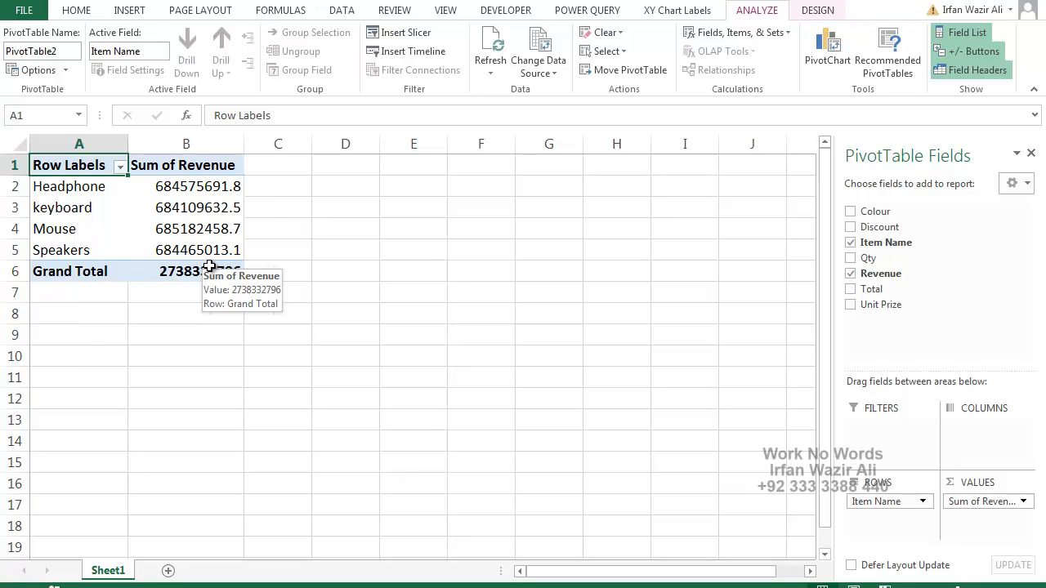
pyautogui.moveTo(891, 226); pyautogui.dragTo(954, 433)
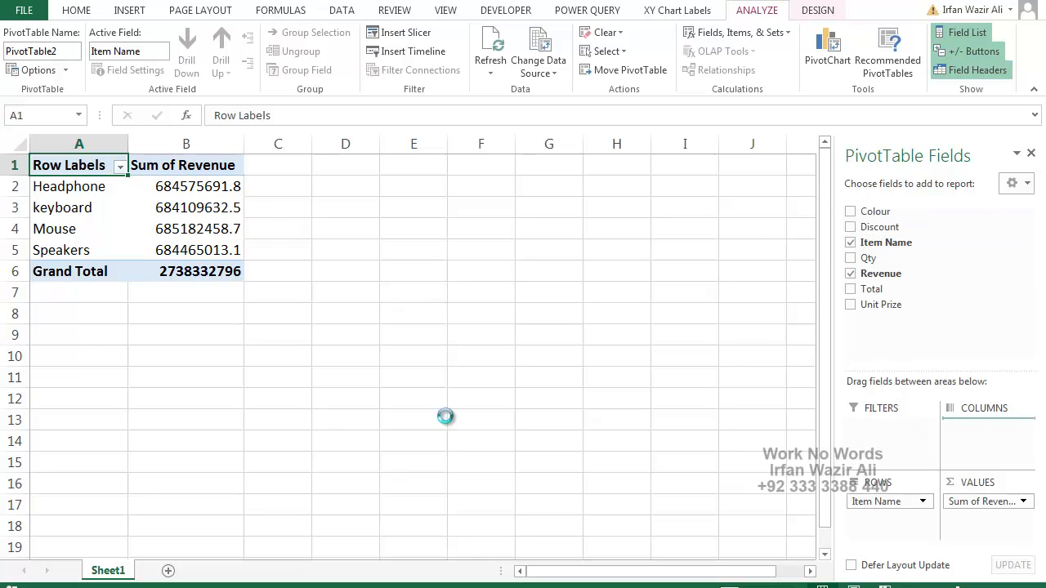